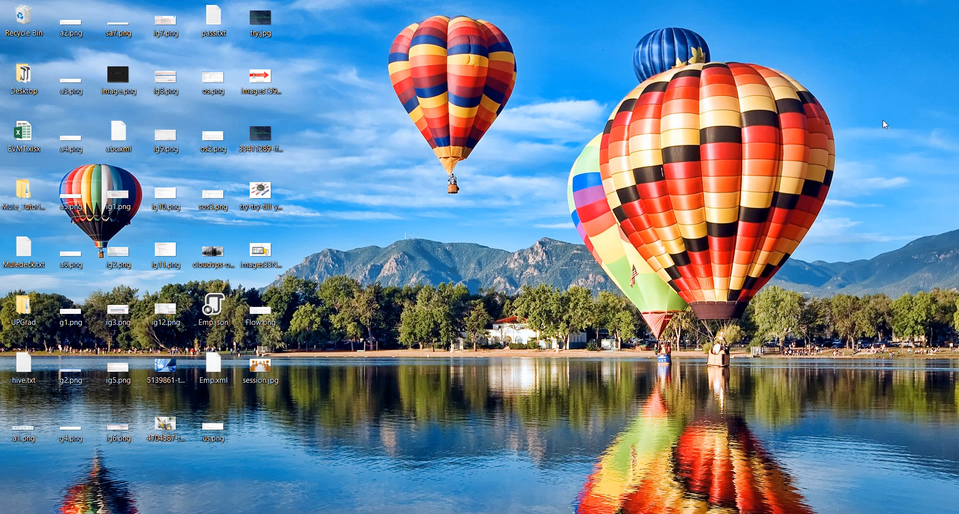
Switch to the browser with API Manager and open the settings of Book Service API version 1.0
click(390, 513)
click(28, 96)
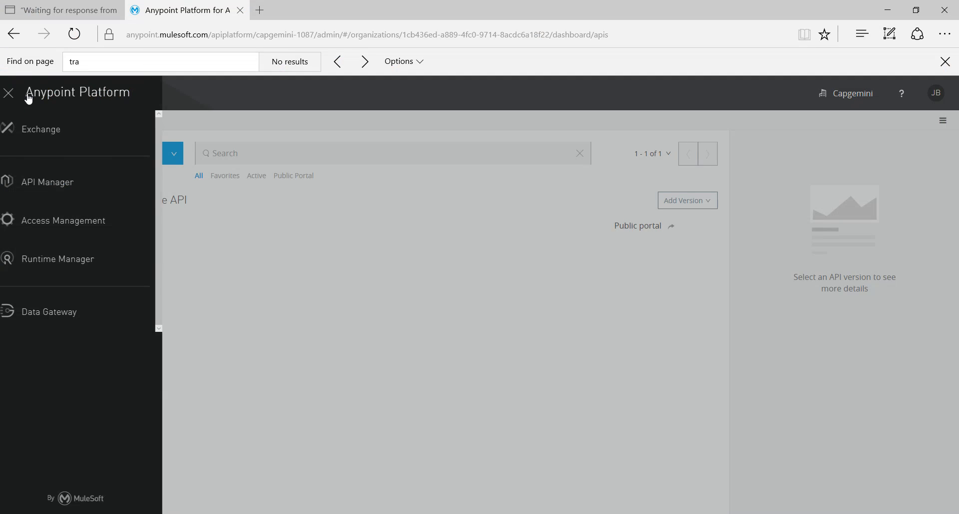
click(270, 254)
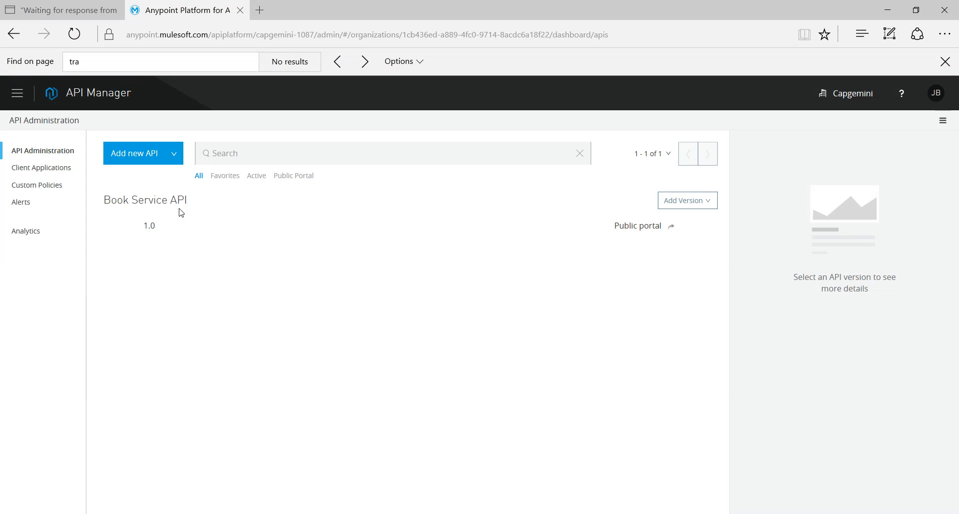
click(150, 226)
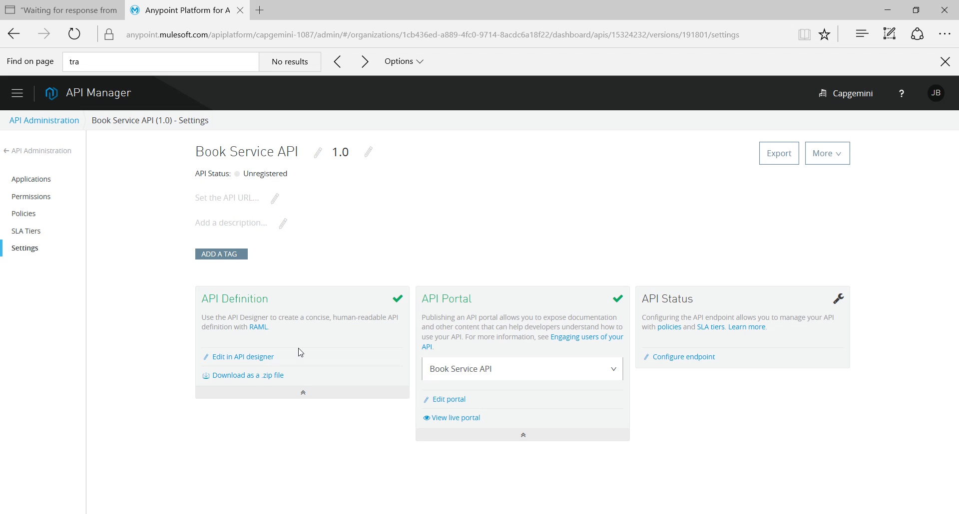
click(492, 372)
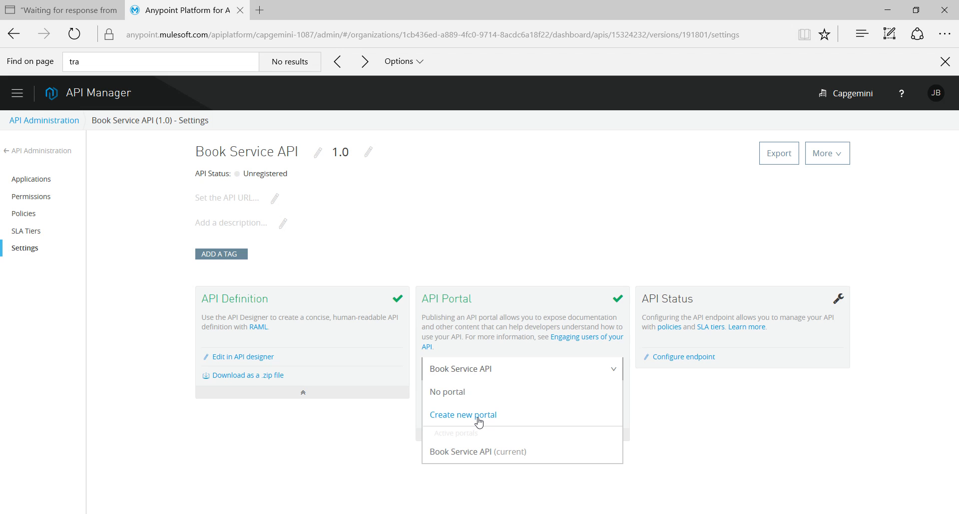
click(691, 418)
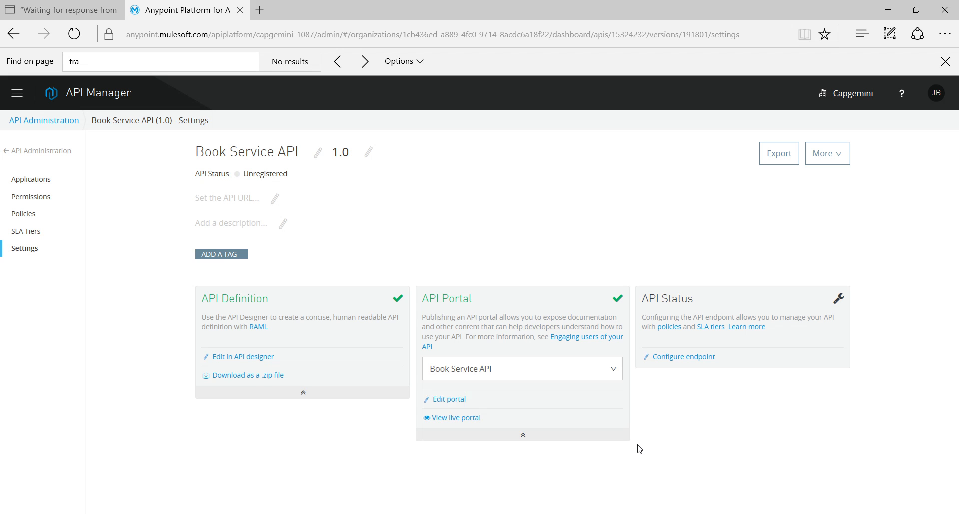
click(436, 380)
click(757, 466)
Open the API's live portal and review the request and response documentation of the /book POST method in the API reference
click(438, 418)
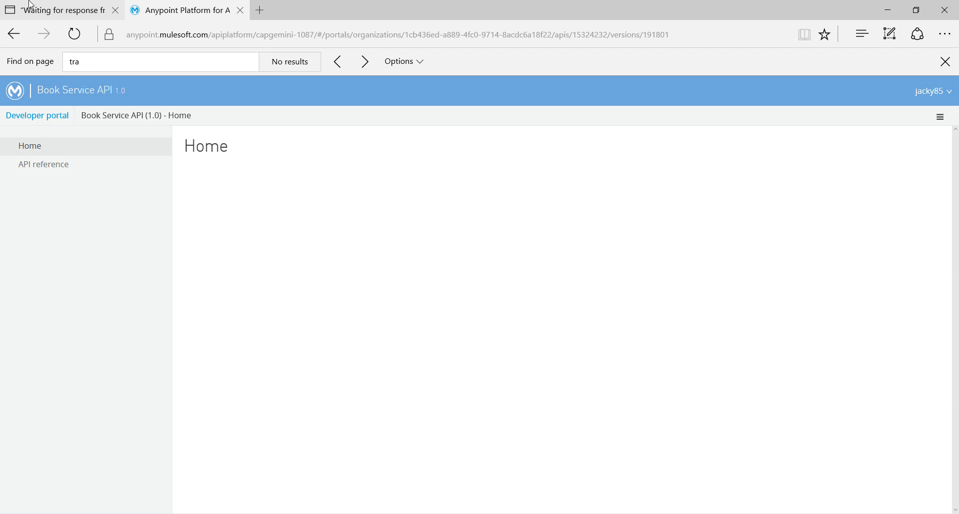
click(39, 169)
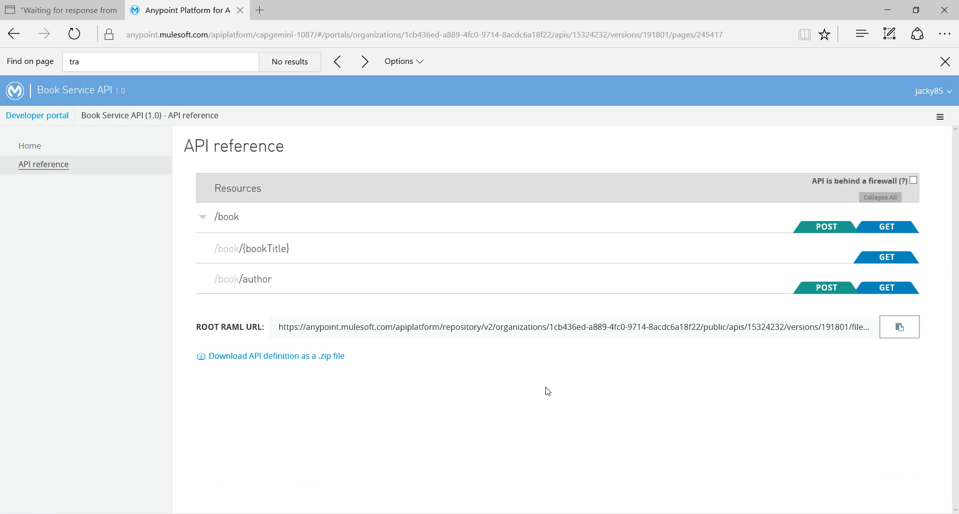
click(819, 228)
scroll(493, 293, down, 10)
scroll(493, 296, up, 4)
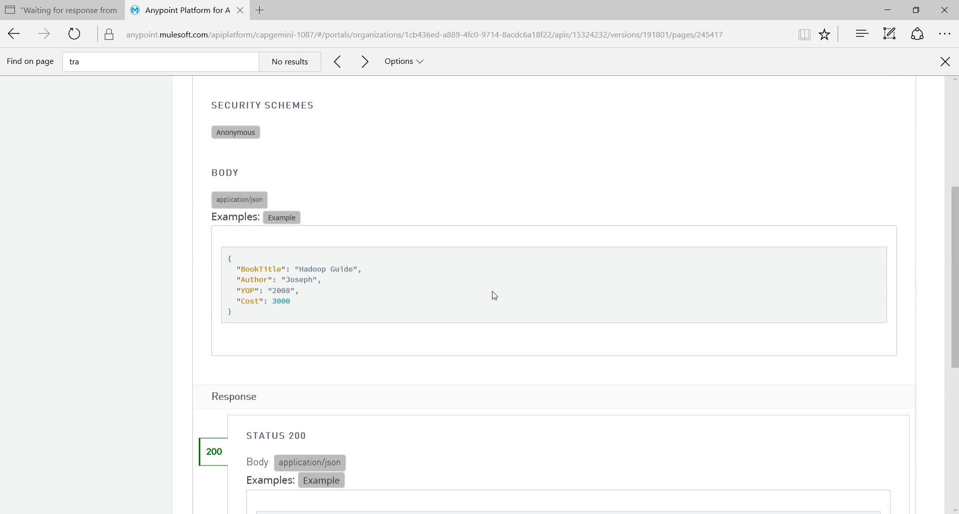
scroll(490, 304, down, 5)
scroll(413, 283, up, 10)
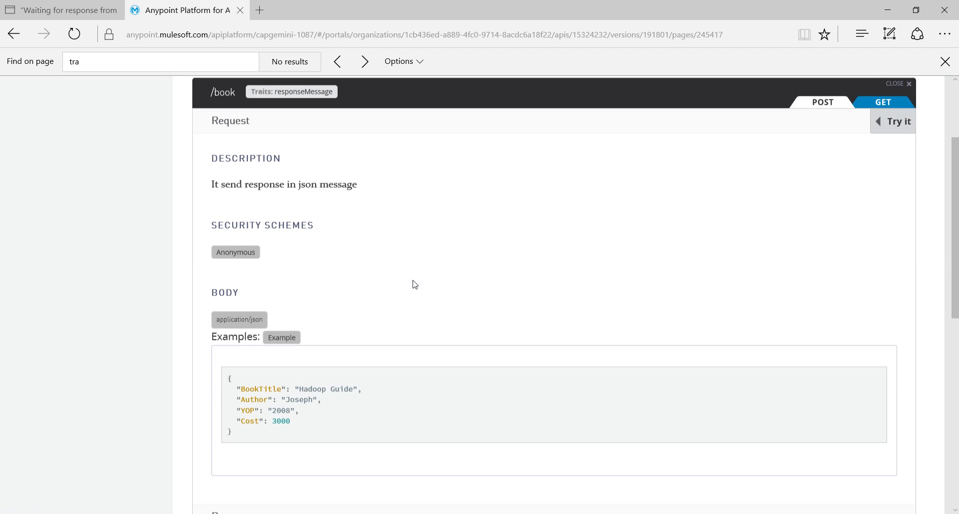
Return to the Book Service API settings and open its portal for editing
click(3, 32)
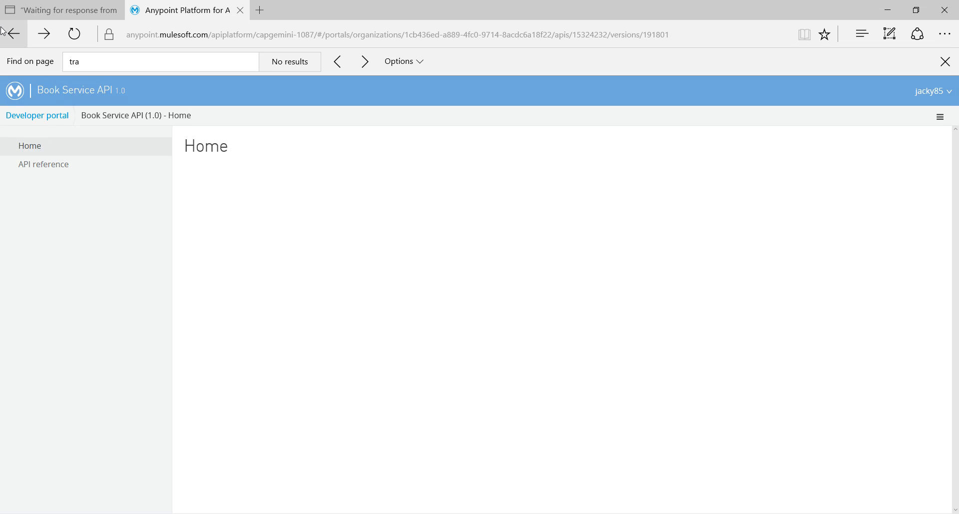
click(4, 33)
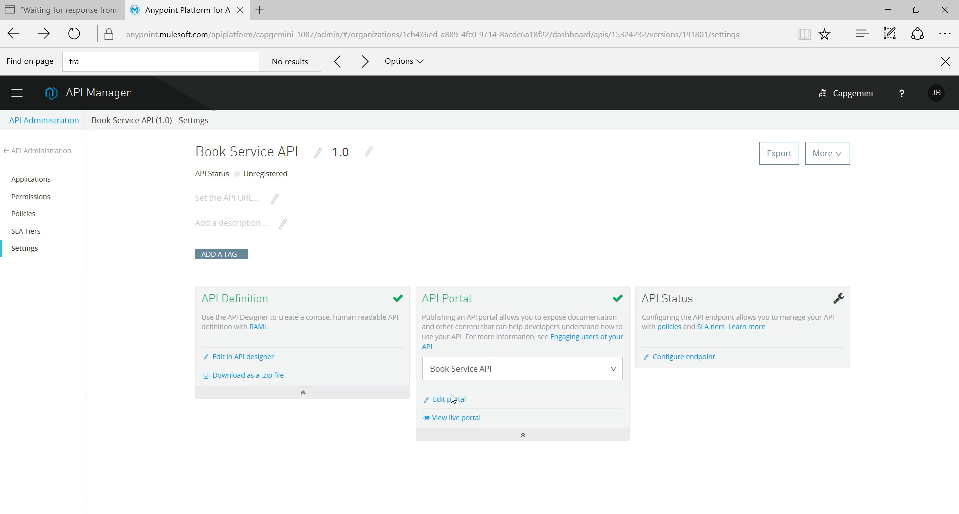
click(451, 402)
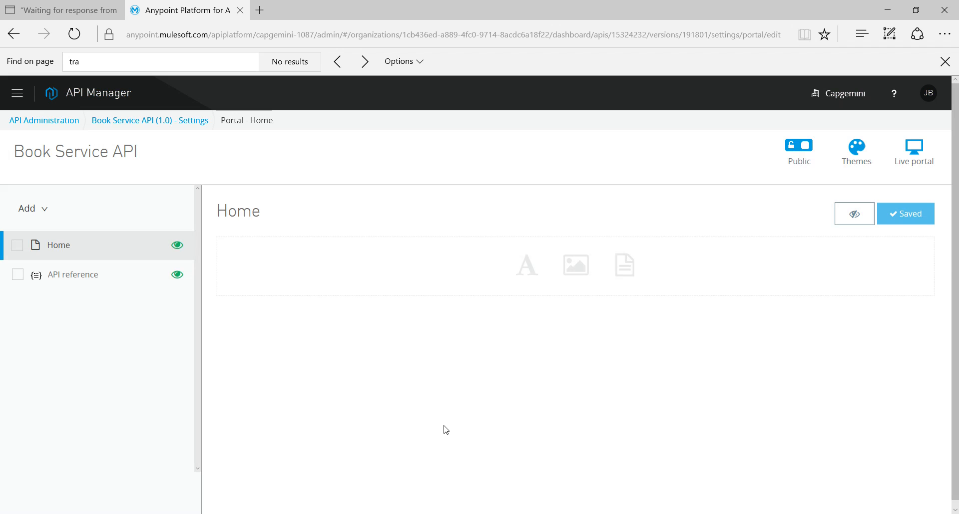
Add text to the Home page, "This is API related to Books and Authors", with bullets "Add, Modify and Read Book" and "Add, Modify and Read Authors", and save
click(527, 269)
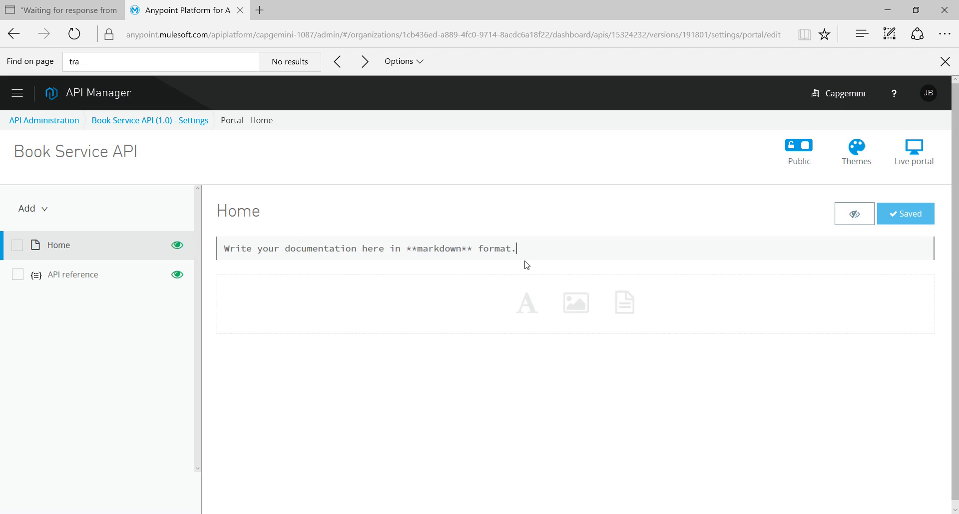
text(This is)
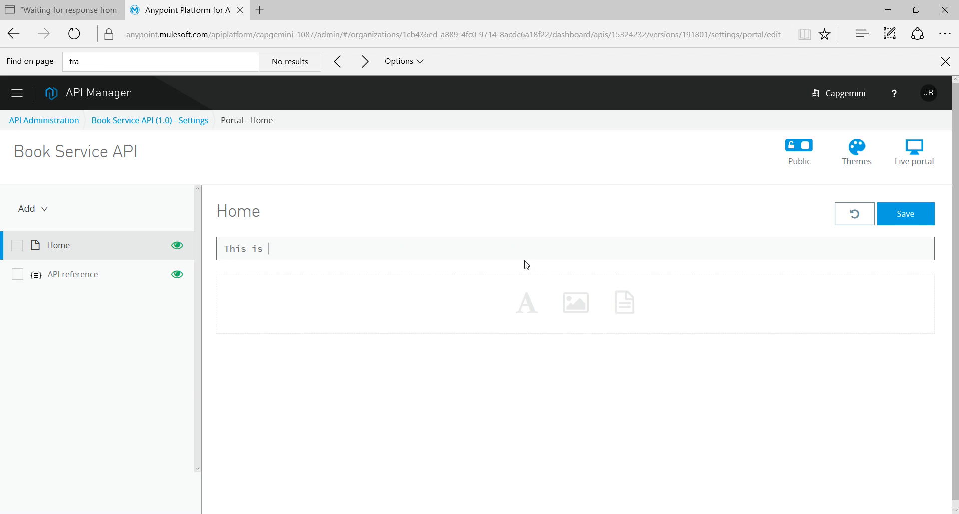
text( API related to Book)
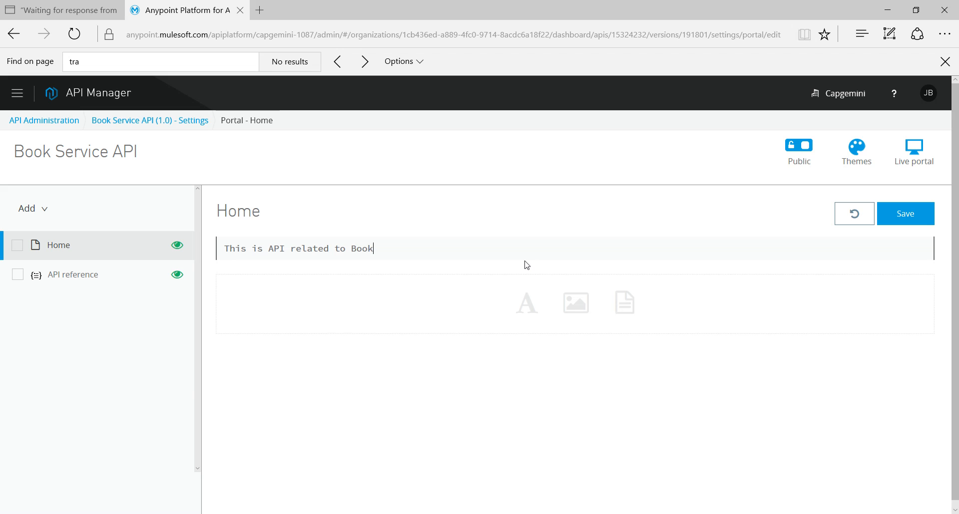
text(s and Authors)
key(Return)
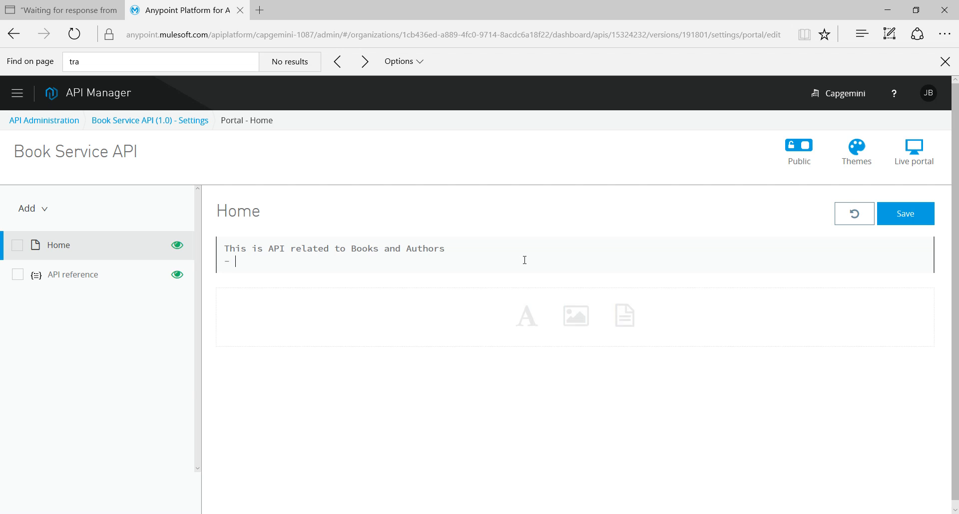
text(- Add, Modify and Read Boo)
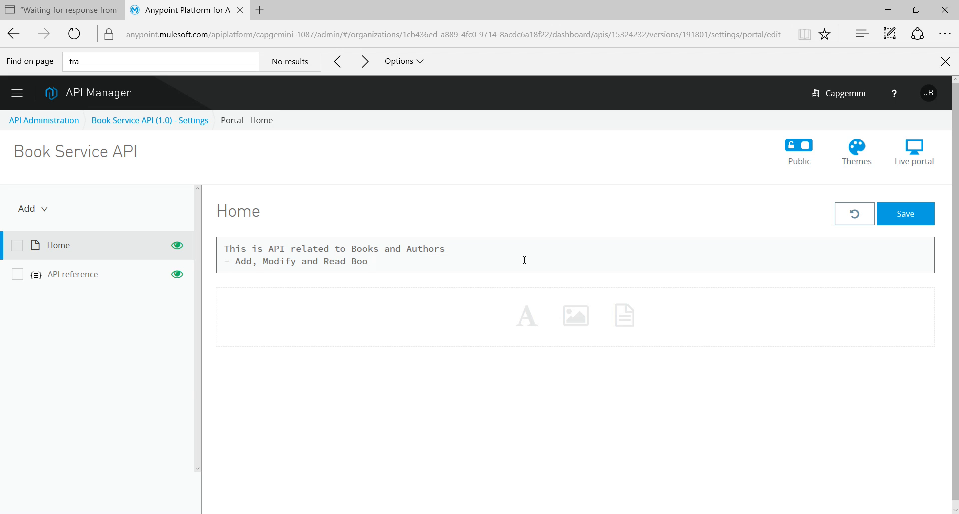
text(k)
key(Return)
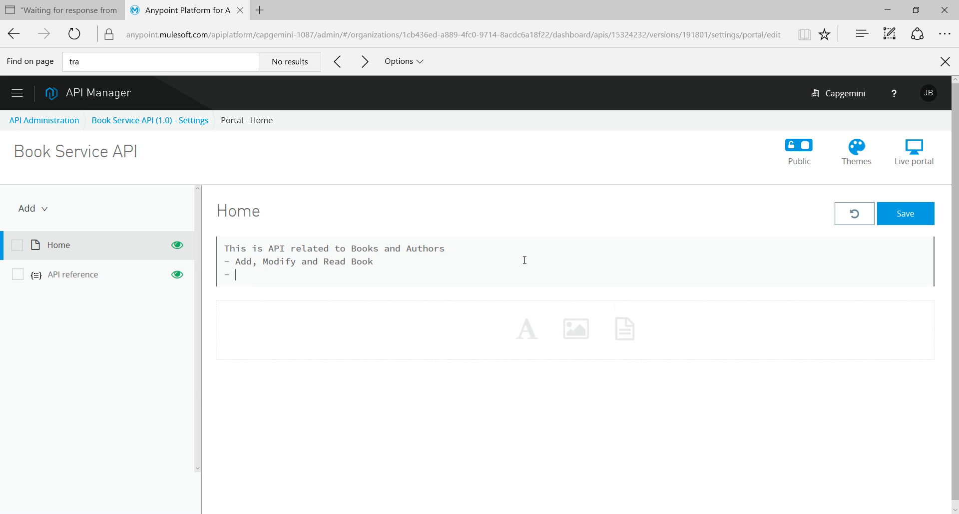
text(Add, Modify and Read A)
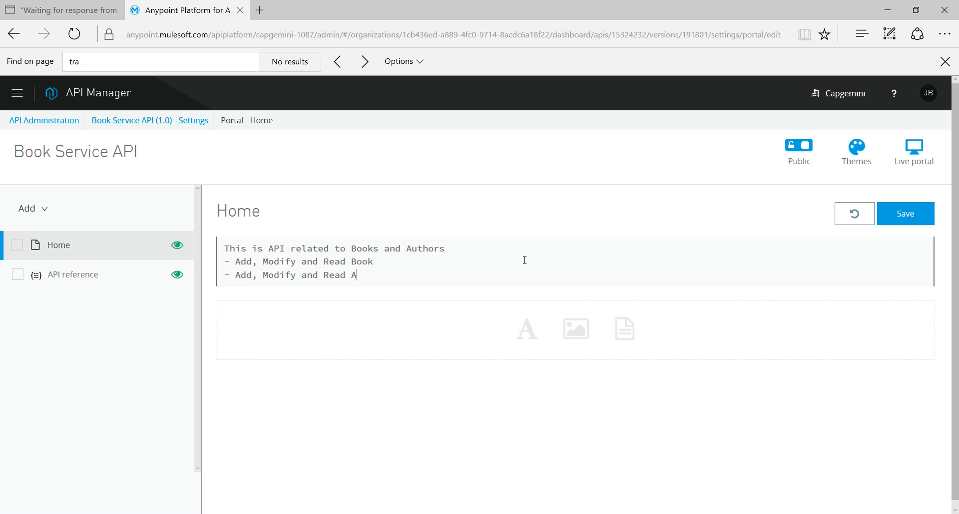
text(uthors)
click(902, 215)
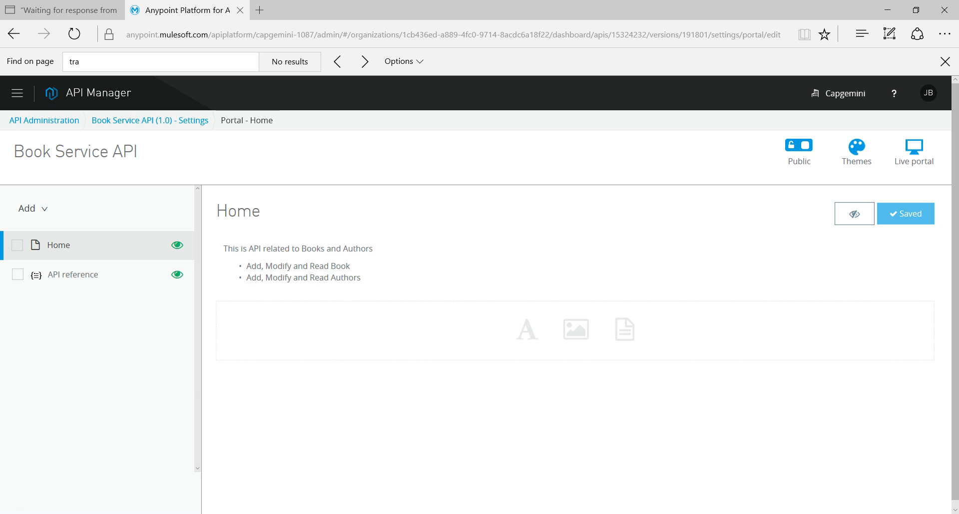
Rename the portal's Home page as "Overview" and save the page
click(240, 211)
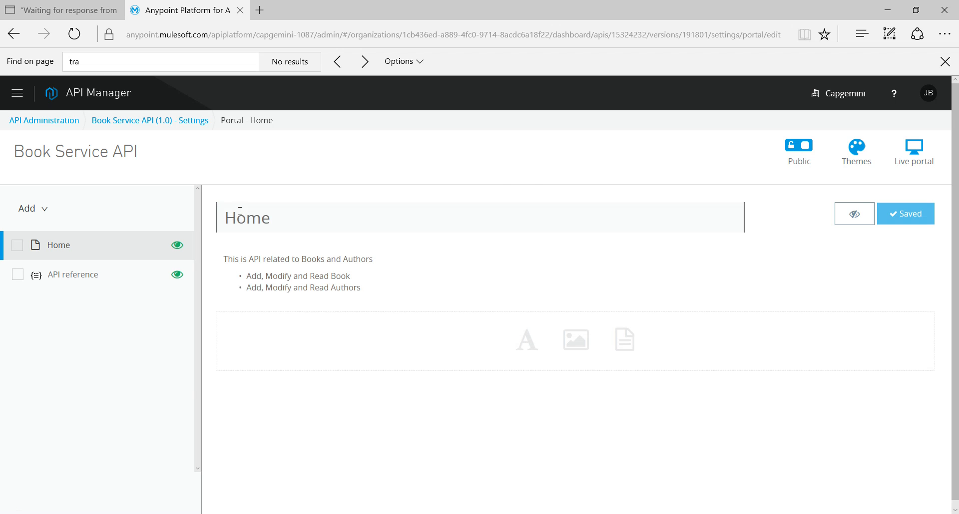
click(275, 221)
key(BackSpace)
key(BackSpace)
key(BackSpace)
key(BackSpace)
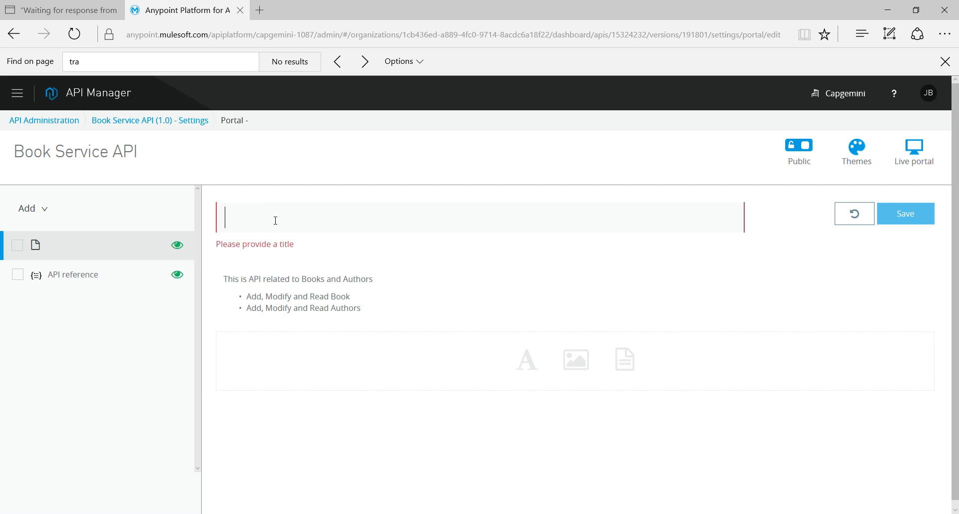
text(Overview)
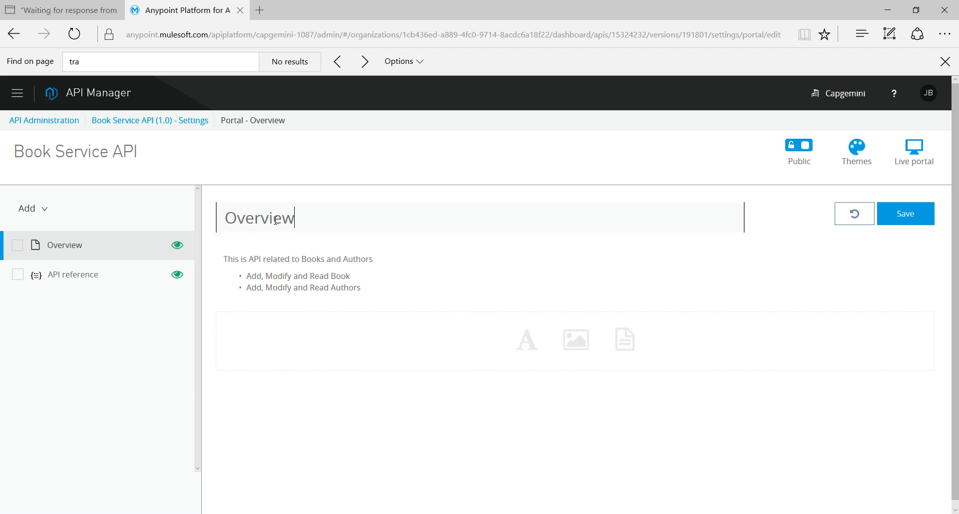
click(922, 210)
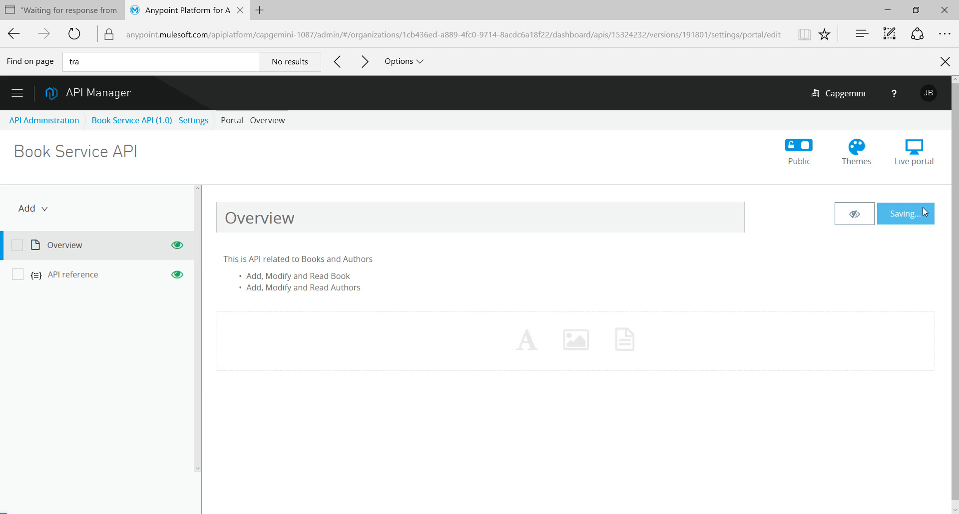
drag(922, 208, 876, 163)
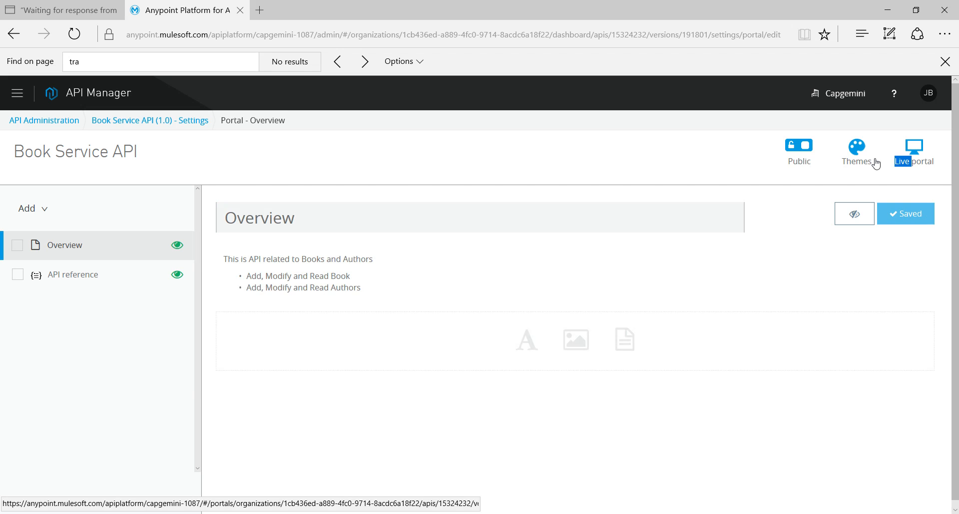
Set the background color in the portal's theme settings to #ffffff
click(857, 156)
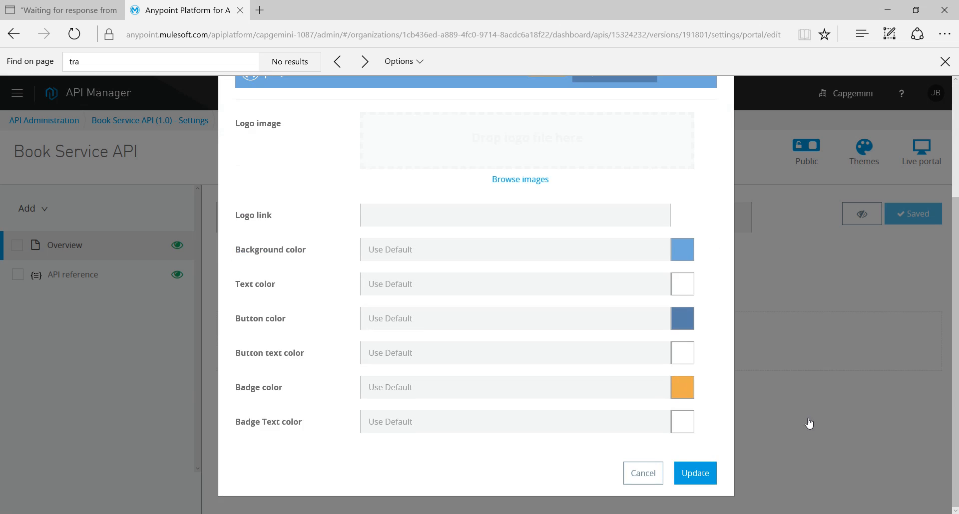
scroll(416, 286, down, 3)
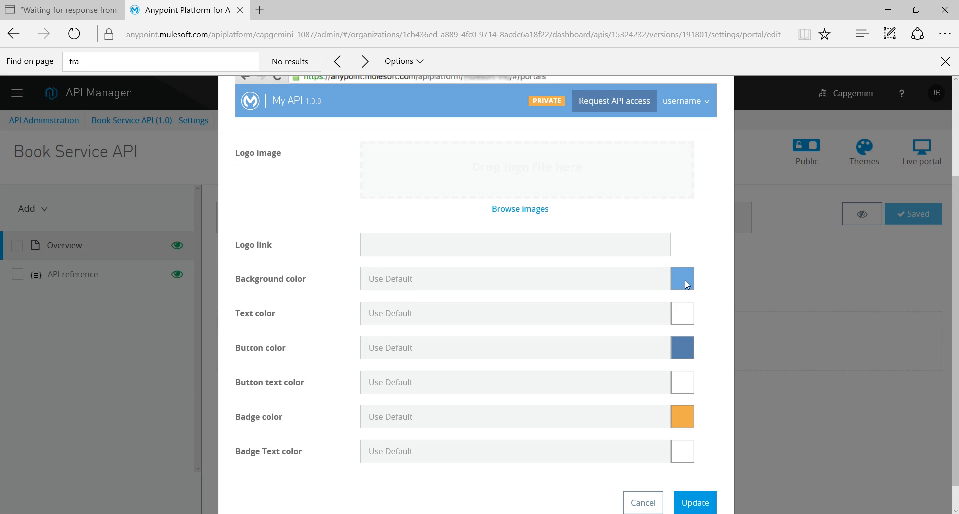
click(400, 273)
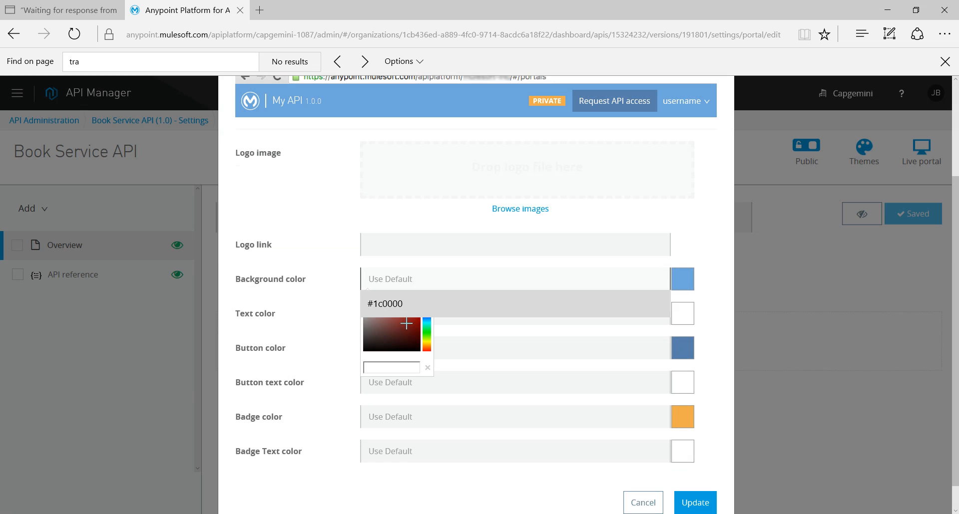
click(426, 344)
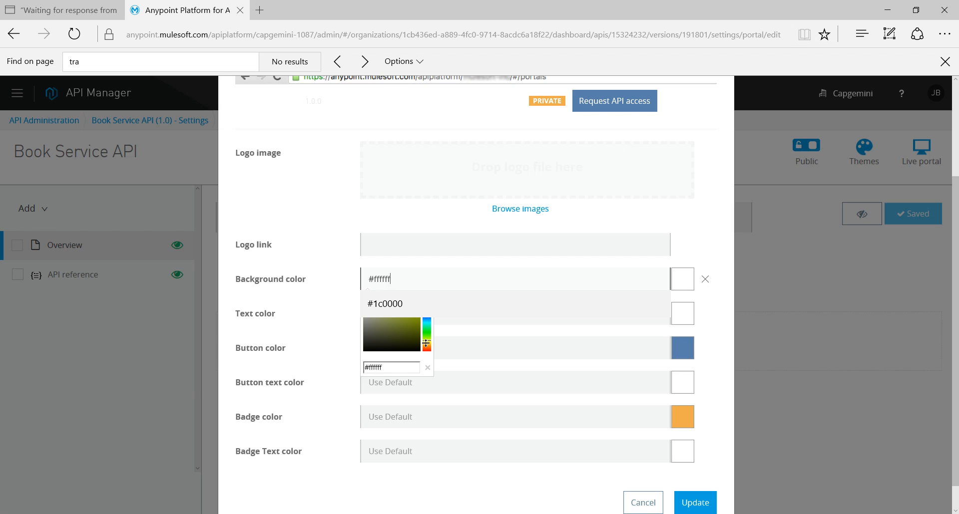
click(426, 320)
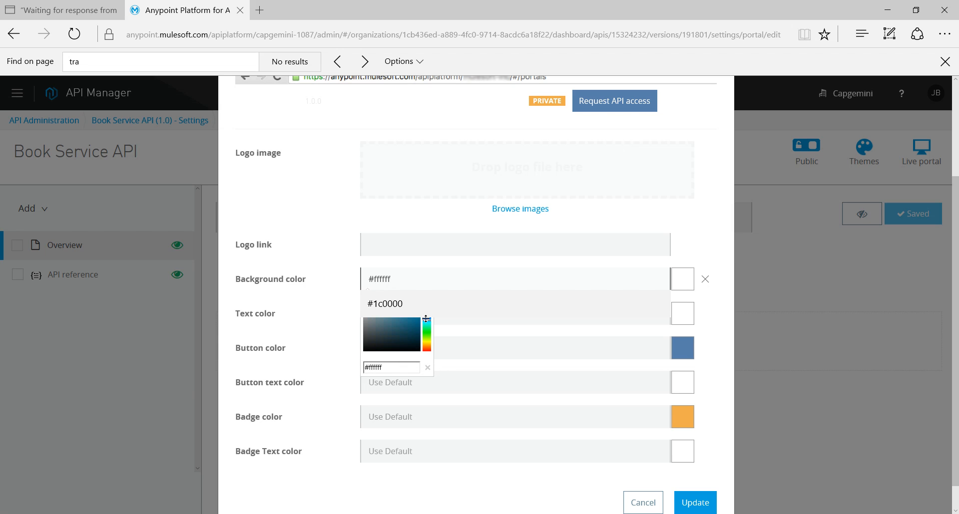
scroll(426, 320, down, 2)
click(708, 477)
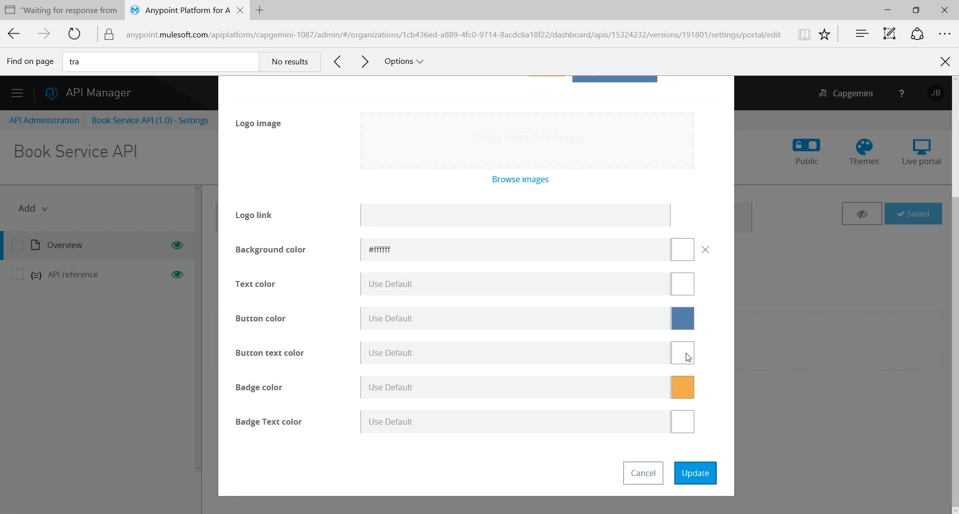
Try to pick a red badge color and update the portal theme
click(681, 388)
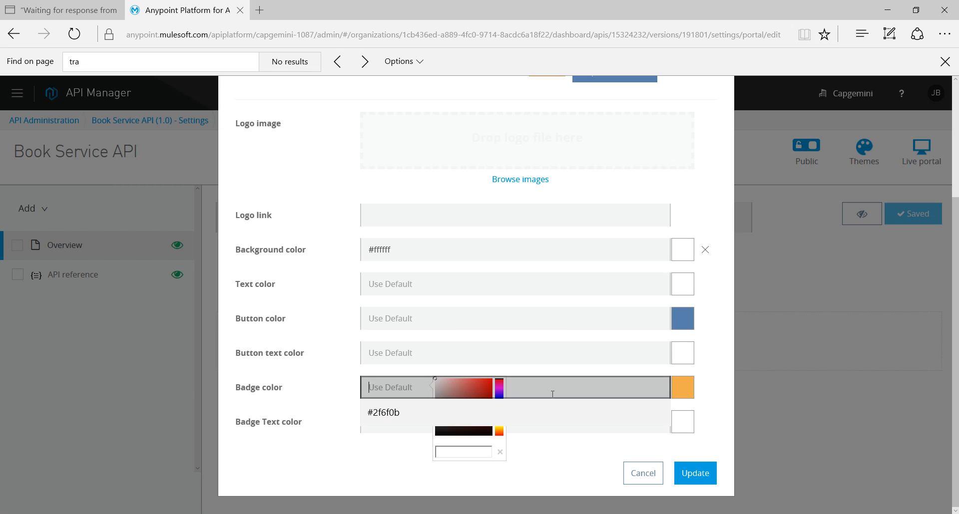
click(484, 383)
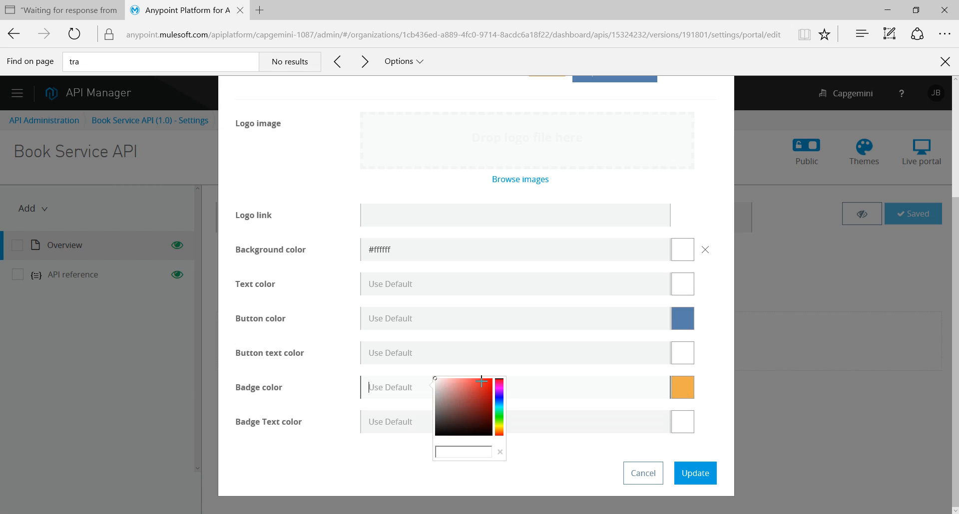
click(698, 472)
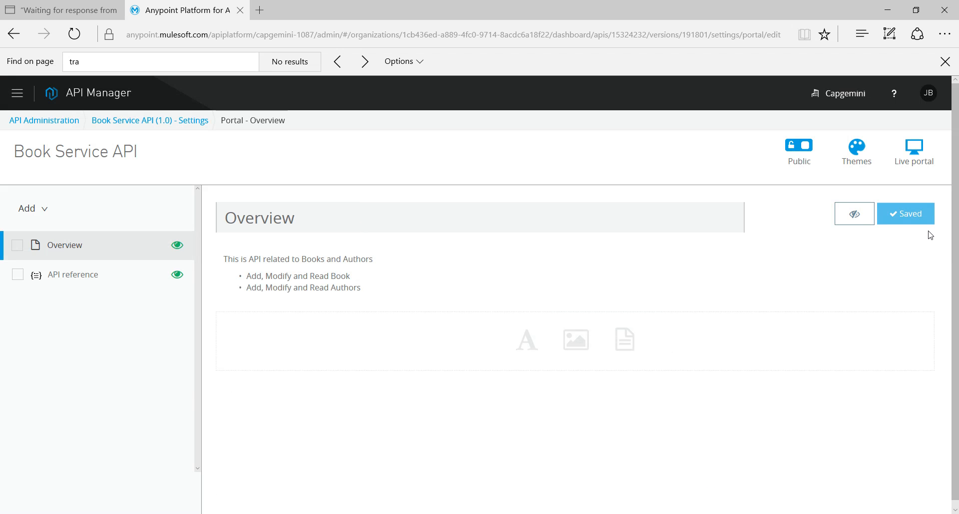
Open the live portal to check the edited Overview page and theme
click(918, 149)
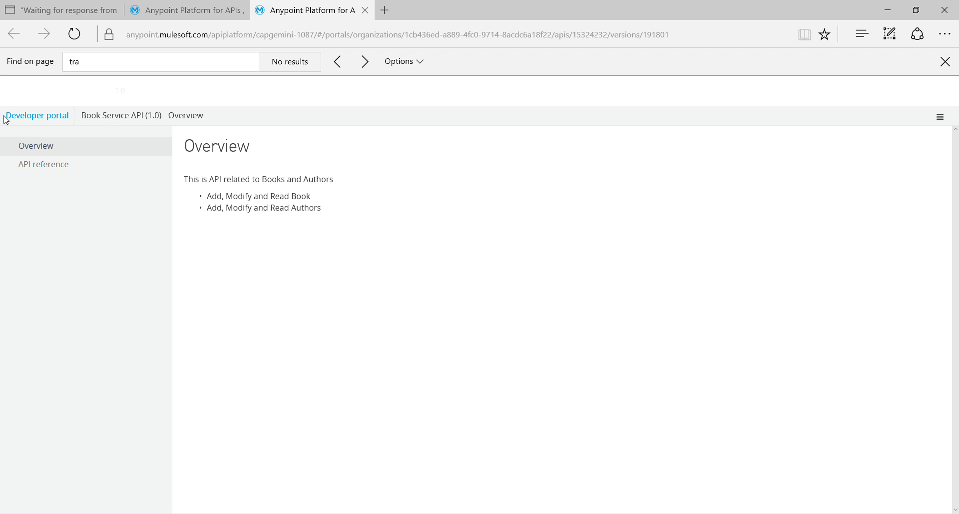
Set the portal theme's background color to #712525, update the theme, and check the result in the live portal
key(ctrl+shift+Tab)
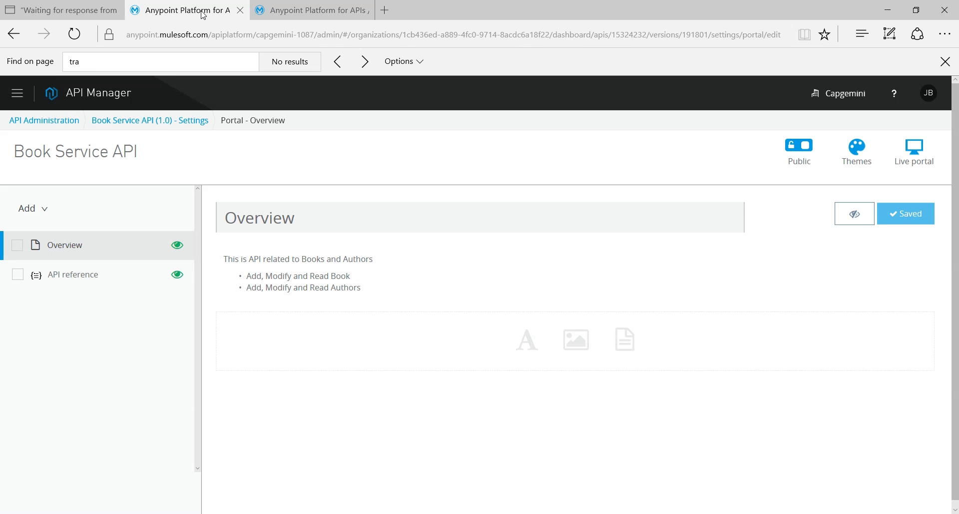
click(297, 2)
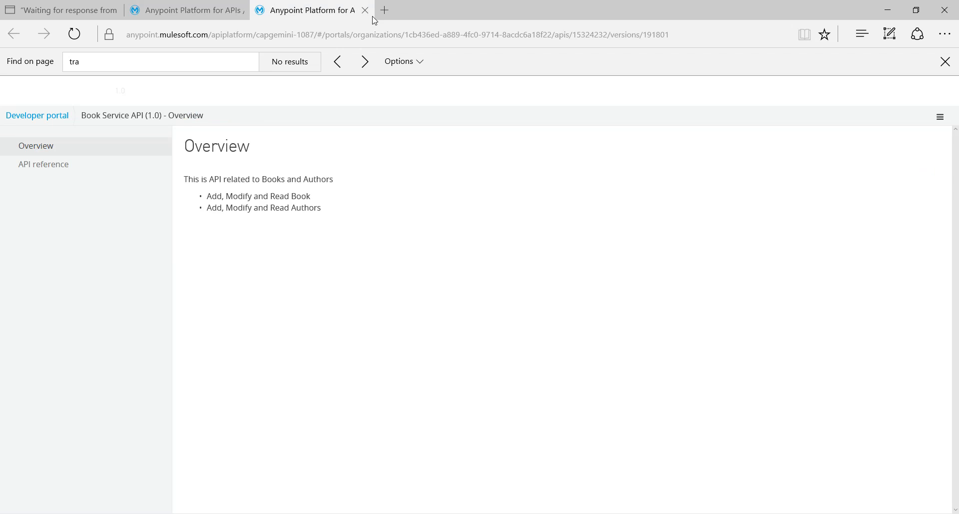
click(364, 9)
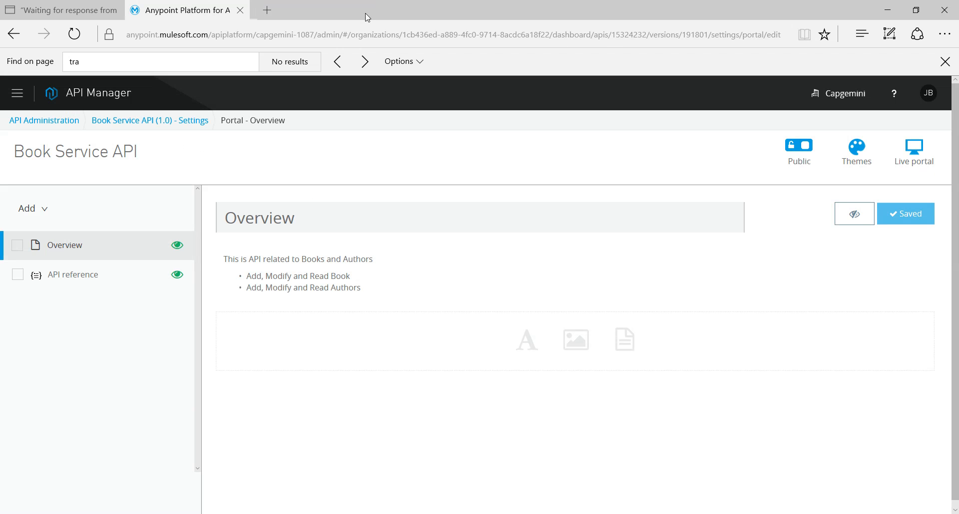
click(846, 155)
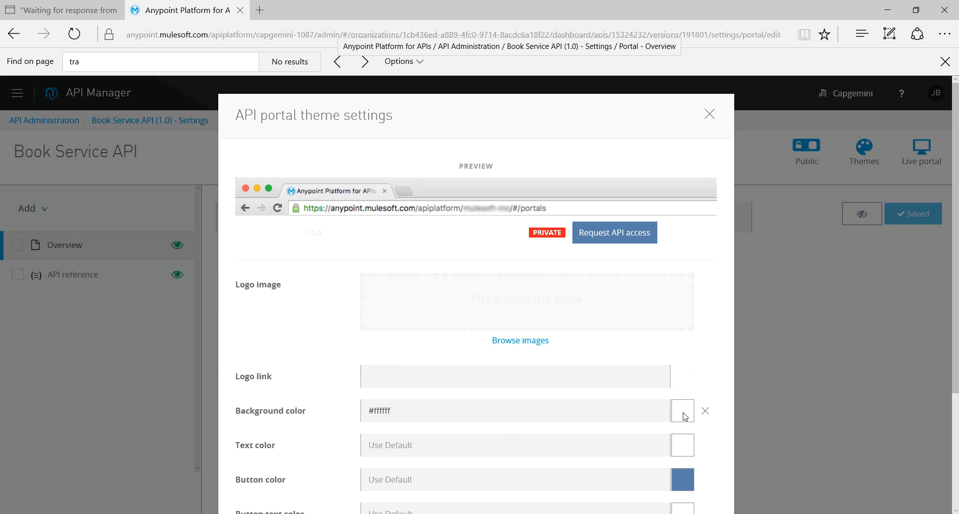
click(554, 403)
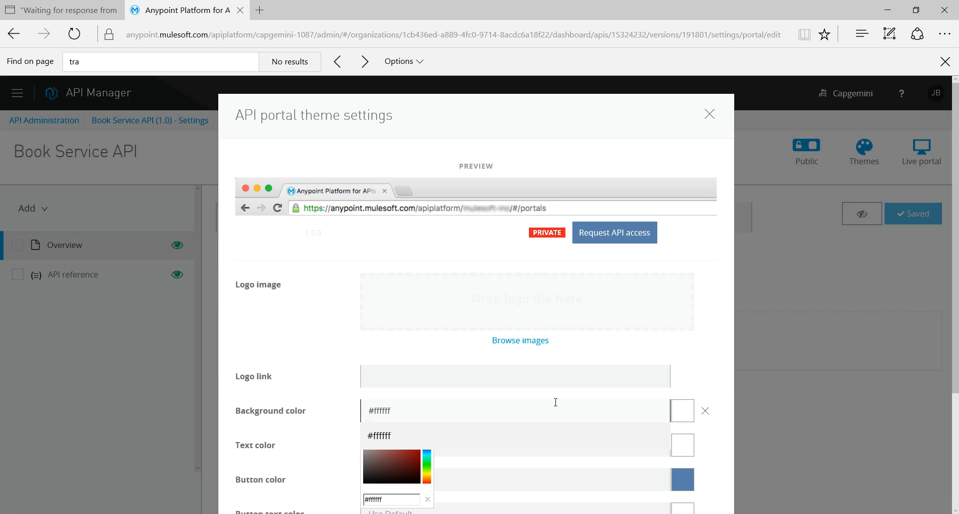
click(402, 458)
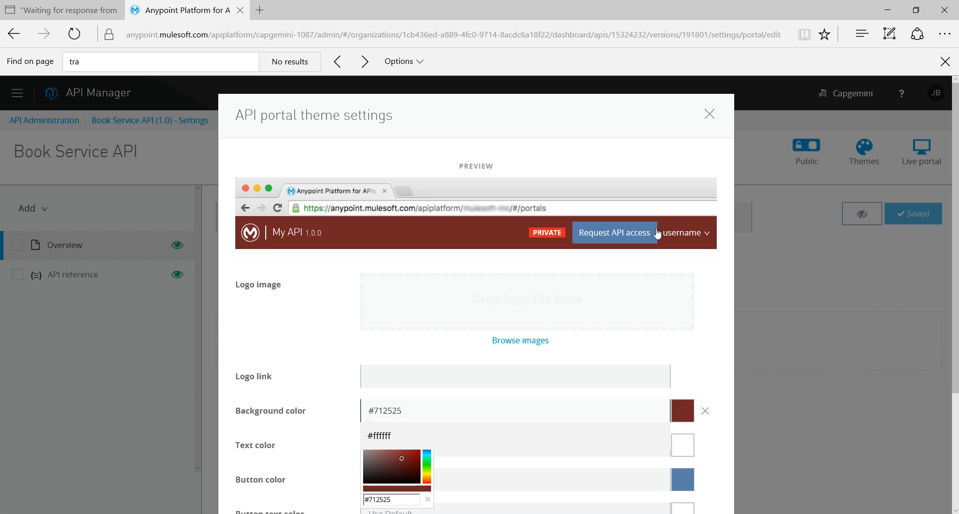
scroll(657, 233, down, 3)
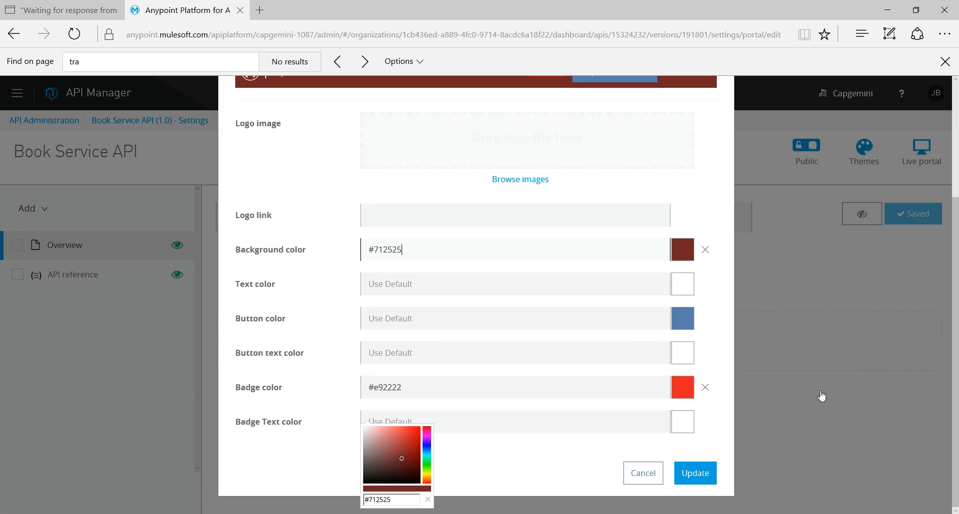
click(703, 480)
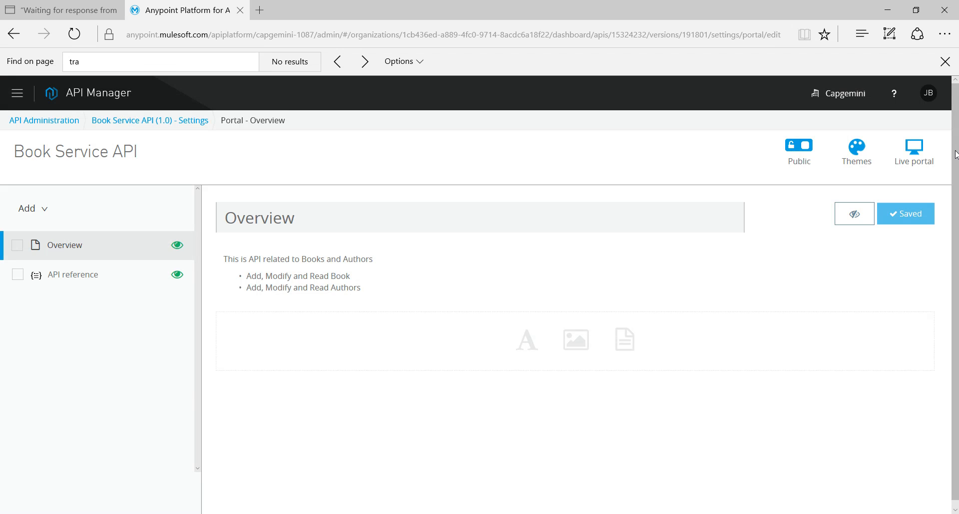
click(917, 150)
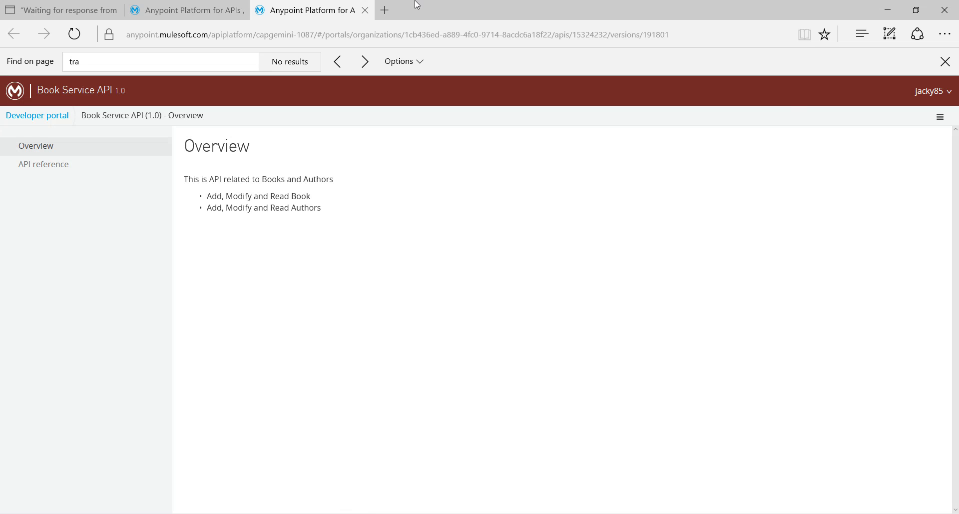
click(367, 13)
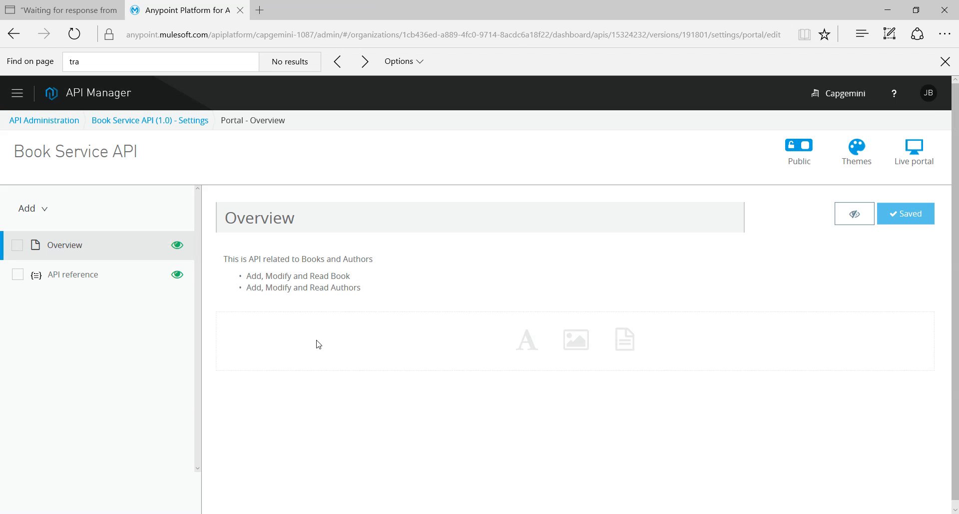
Start a new REST API item in Exchange and name it "Book-Service-API"
click(16, 91)
click(53, 144)
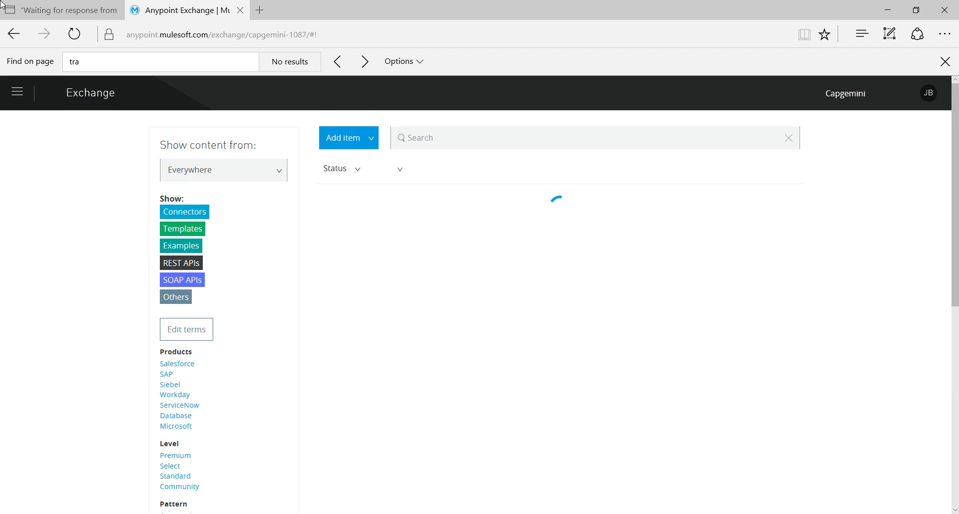
click(369, 138)
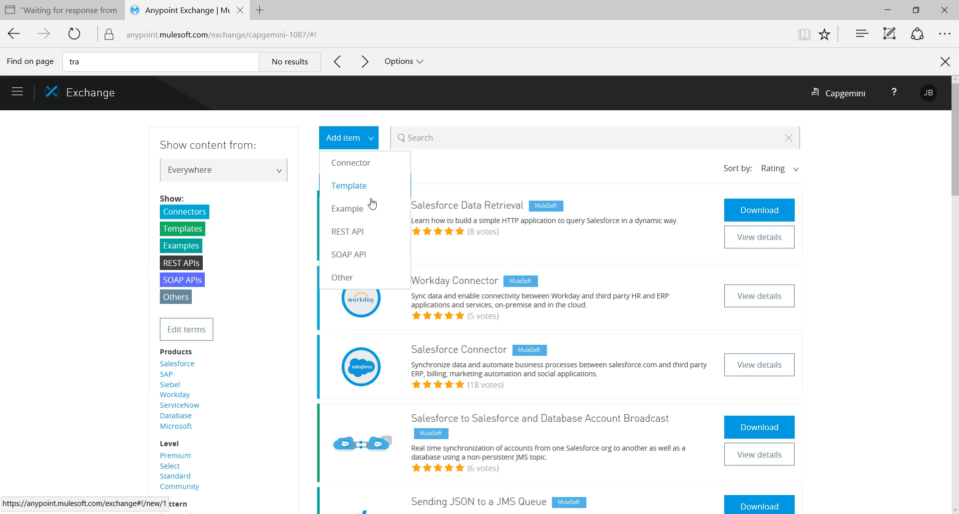
click(360, 239)
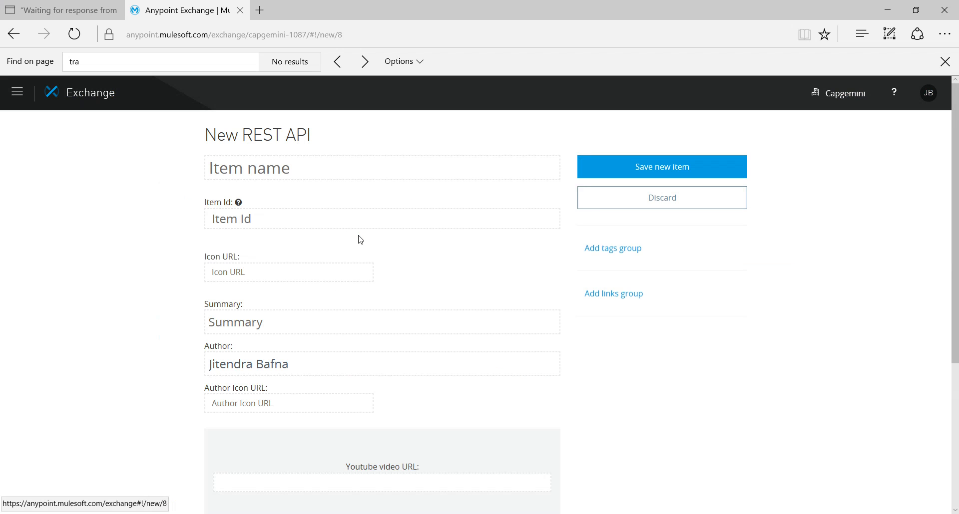
click(244, 169)
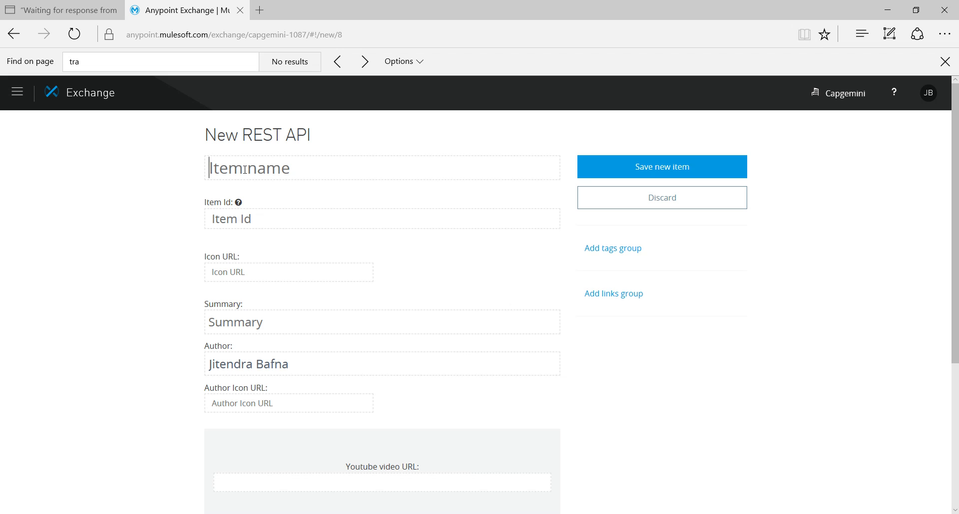
text(Book)
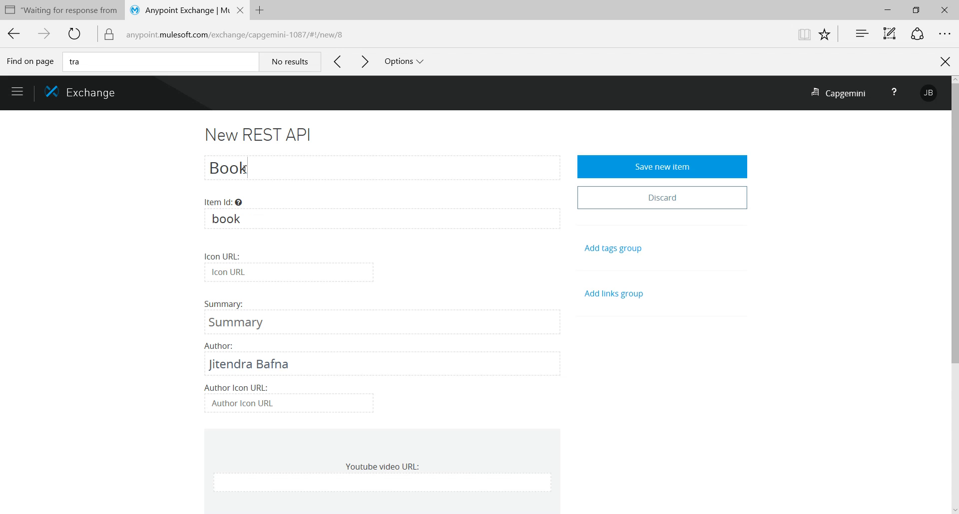
text(-Service-)
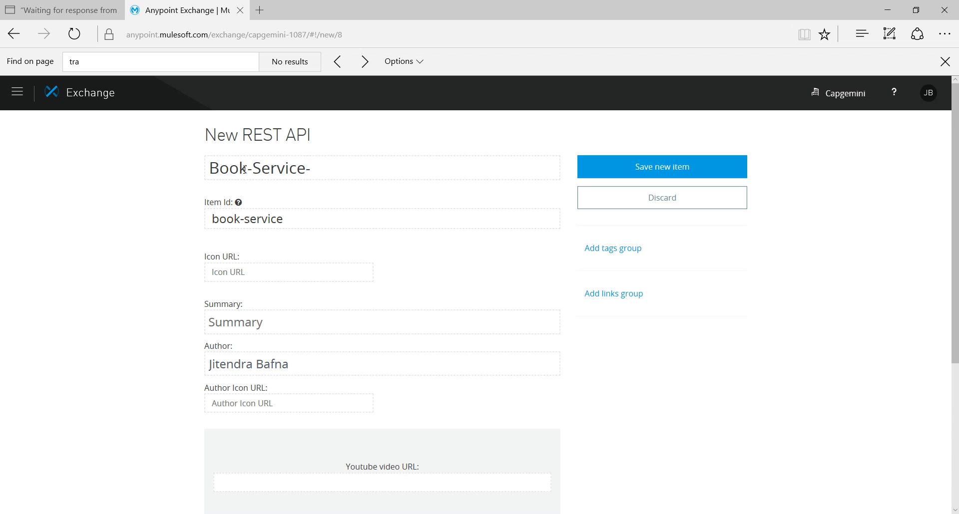
text(API)
Examine the new REST API item's form, down to its version, API Portal URL and REST API URL fields
scroll(259, 188, down, 3)
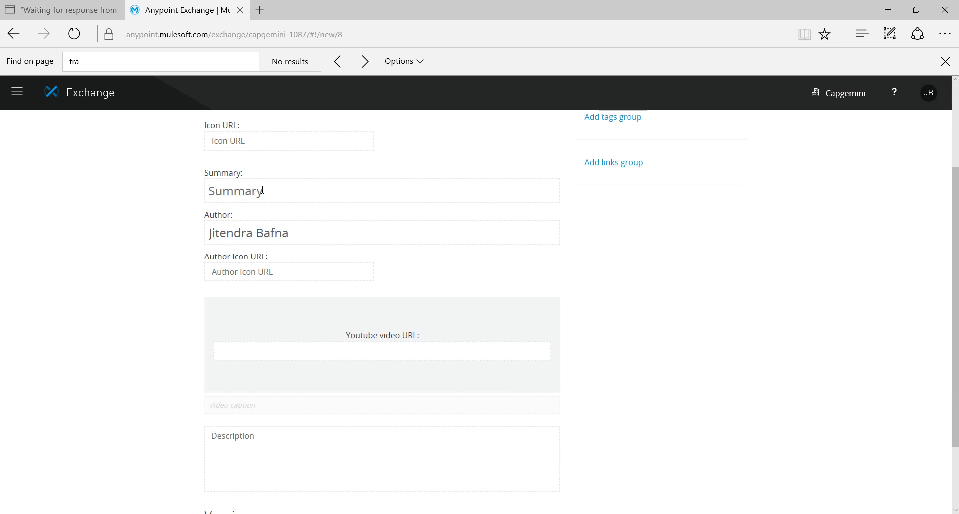
scroll(300, 250, down, 2)
scroll(291, 284, up, 5)
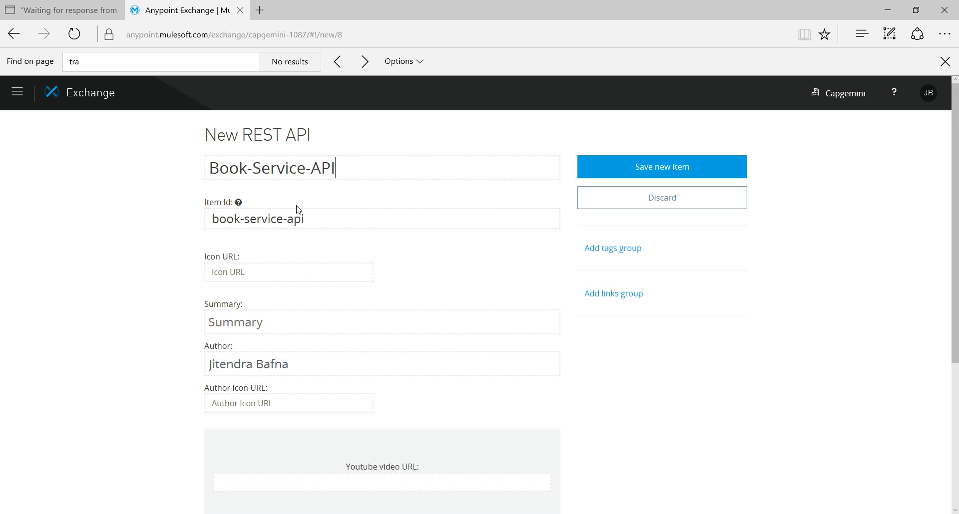
scroll(297, 210, down, 5)
click(254, 492)
scroll(253, 484, down, 4)
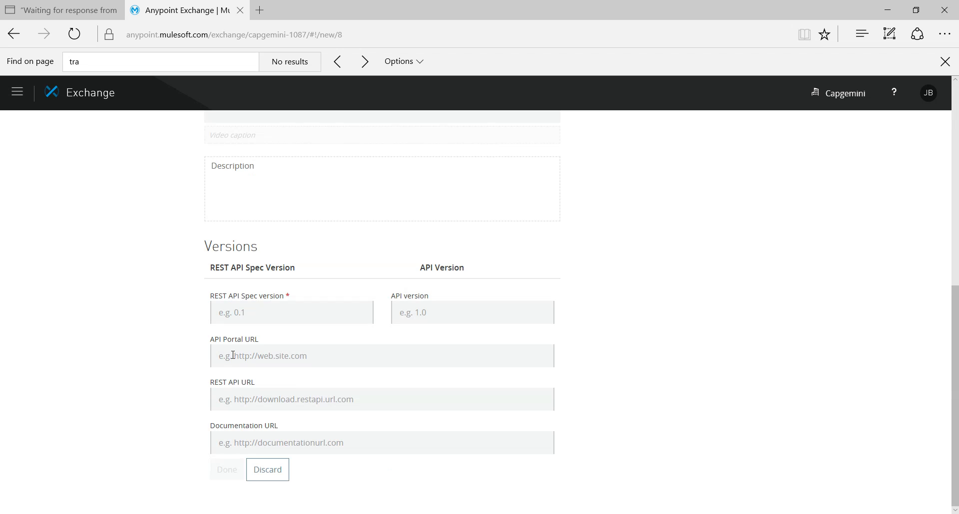
click(228, 395)
scroll(73, 238, up, 4)
Return to API Manager and open the live portal of Book Service API version 1.0 from its portal editor
click(17, 93)
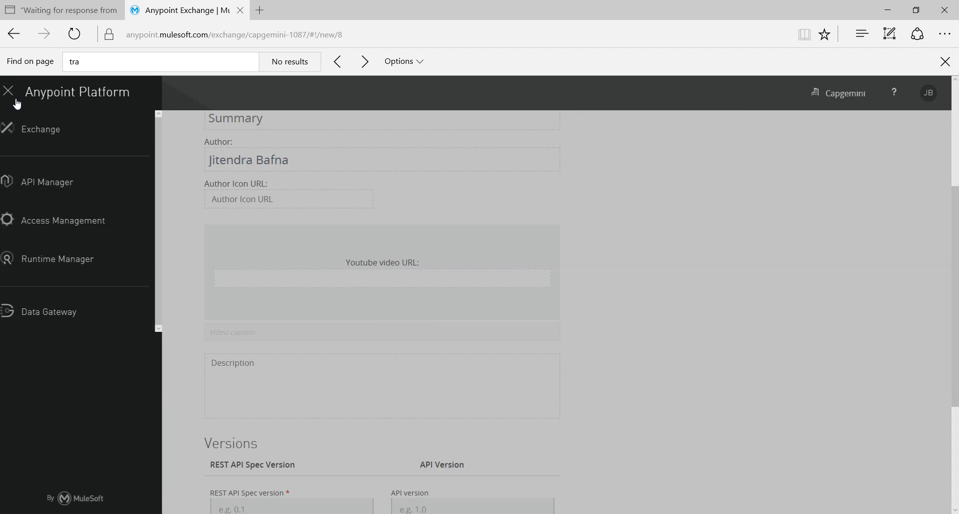
click(57, 186)
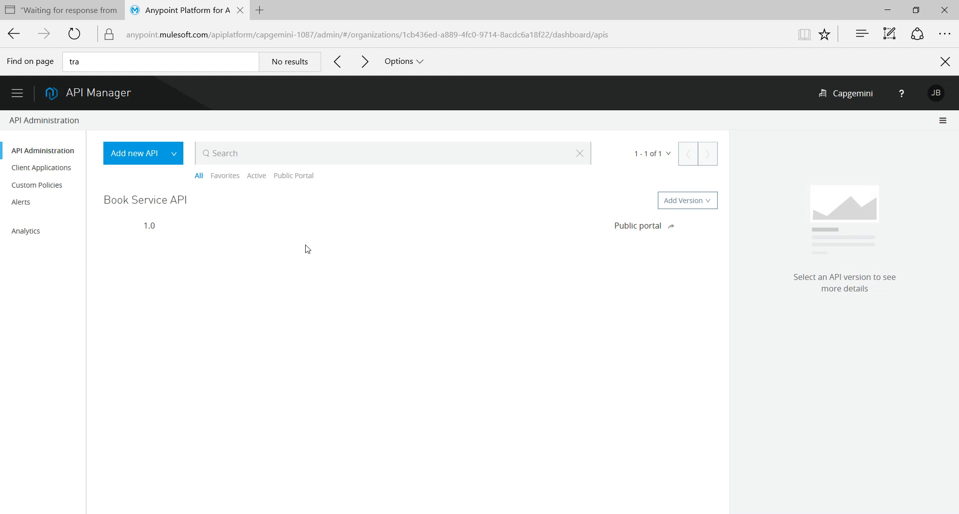
click(150, 227)
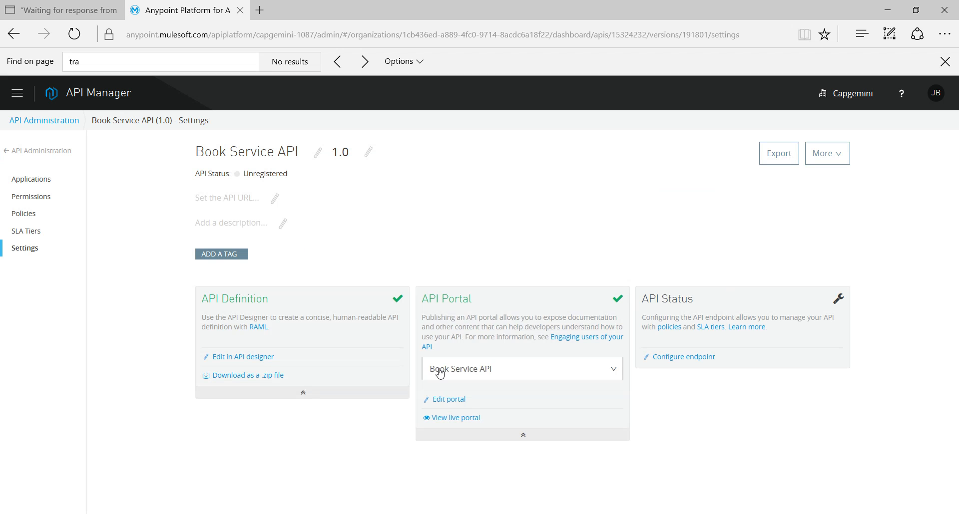
click(450, 400)
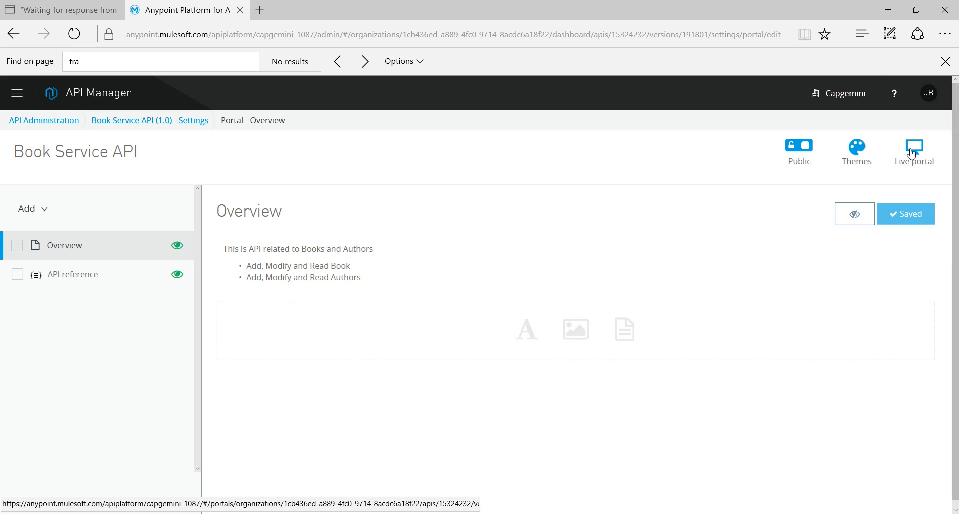
click(912, 152)
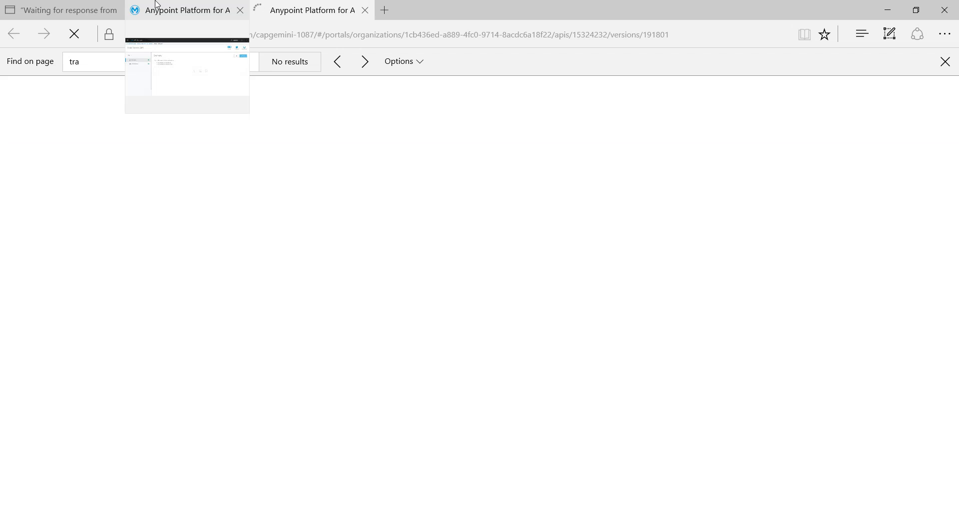
Copy the live portal's address and paste it into pass.txt in Notepad
click(681, 33)
key(ctrl+c)
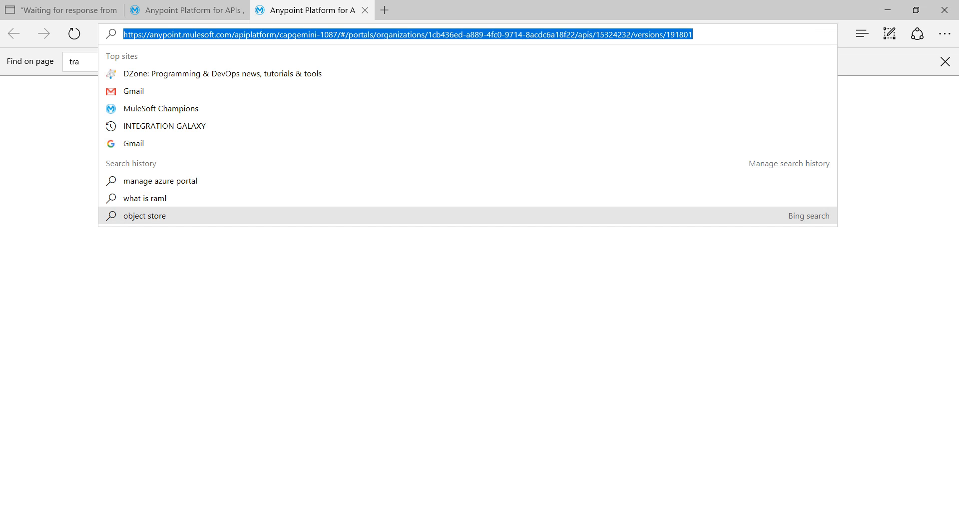
key(super)
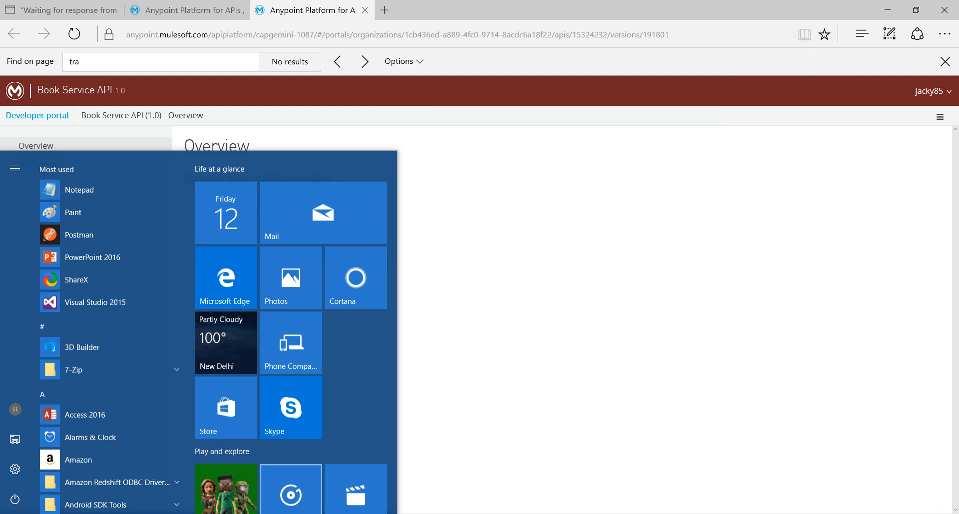
click(300, 513)
key(ctrl+v)
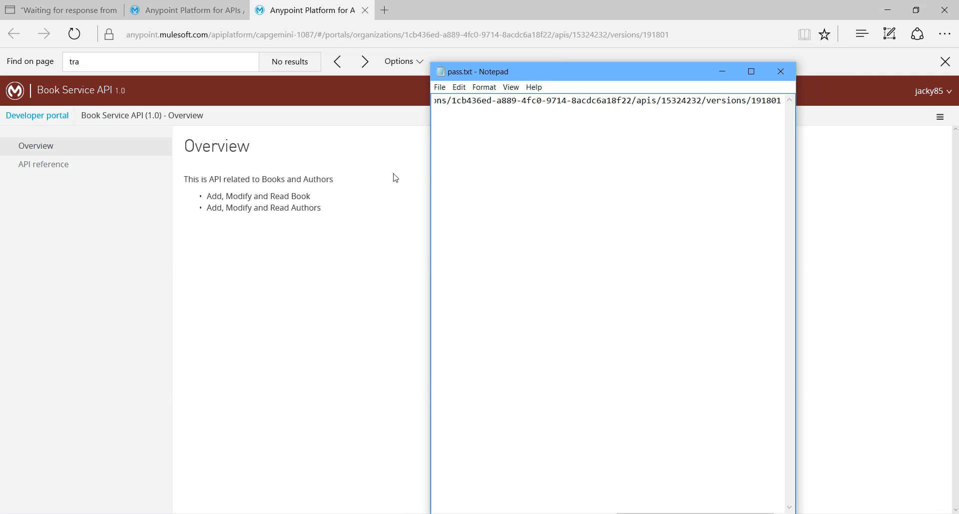
click(363, 382)
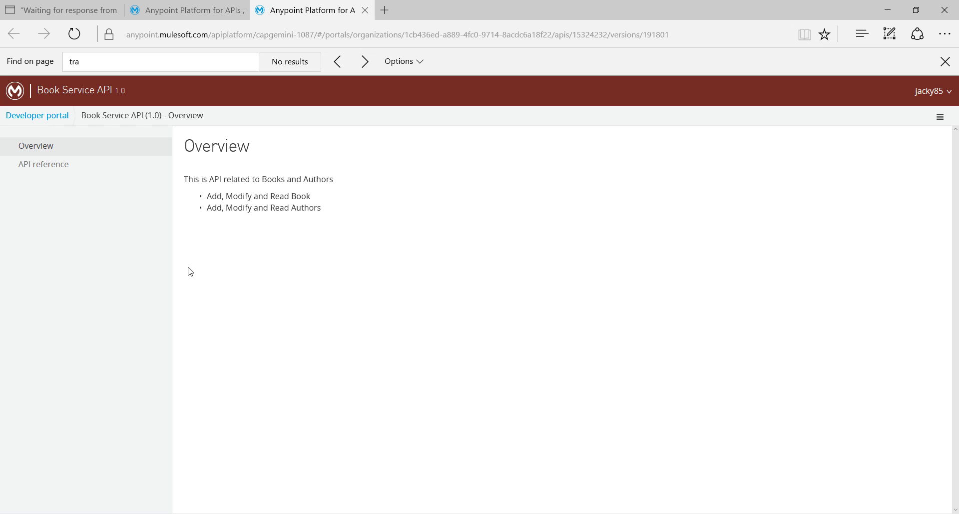
Copy the root RAML URL from the portal's API reference page and paste it below the portal address in pass.txt
click(56, 170)
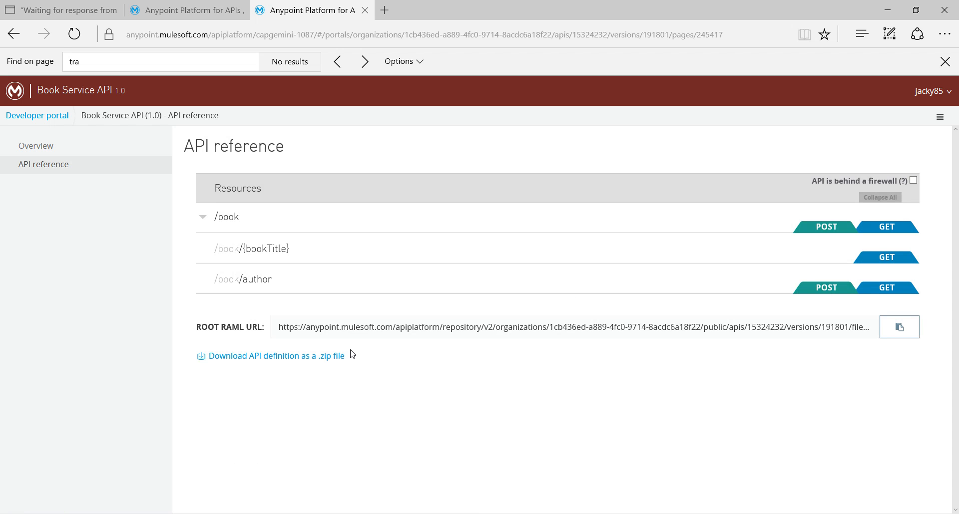
click(332, 327)
click(899, 327)
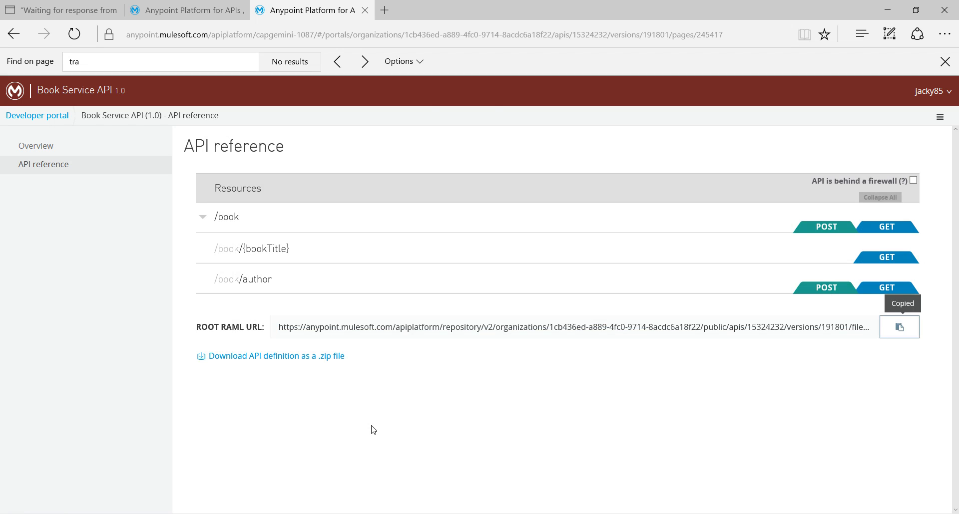
key(alt+Tab)
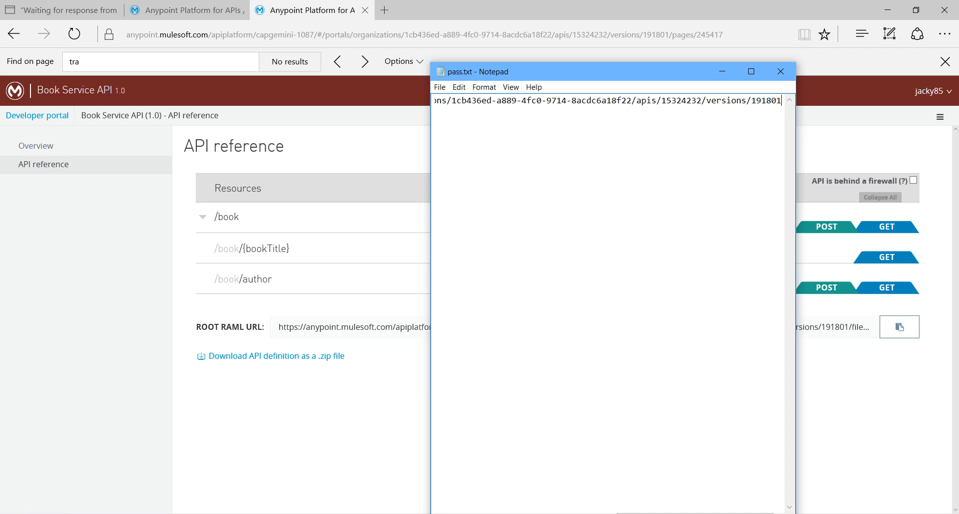
click(750, 71)
key(ctrl+v)
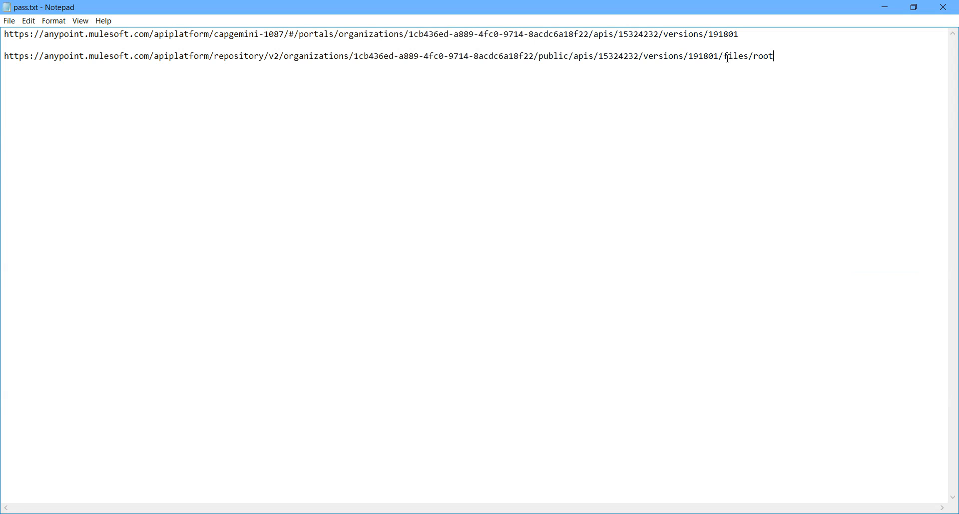
click(886, 7)
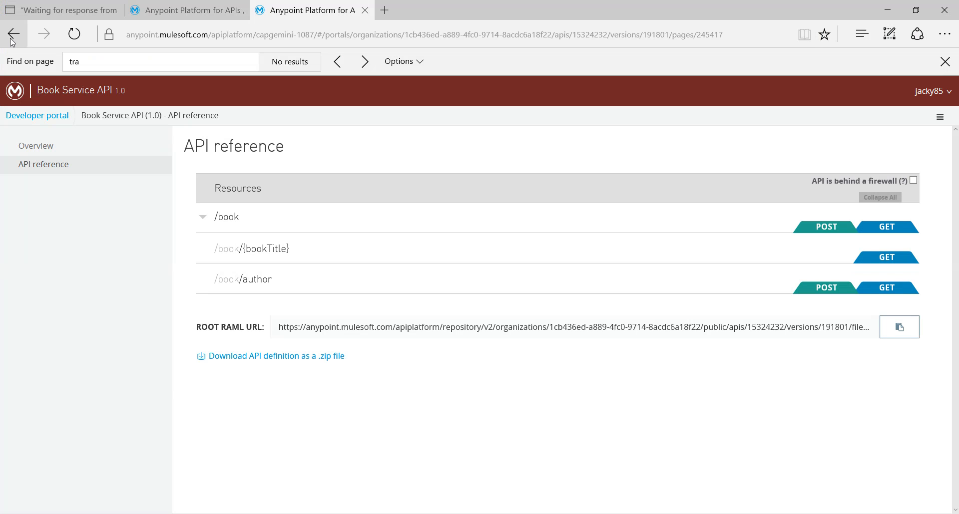
Close the live portal, return to Exchange and start a new REST API item
click(364, 10)
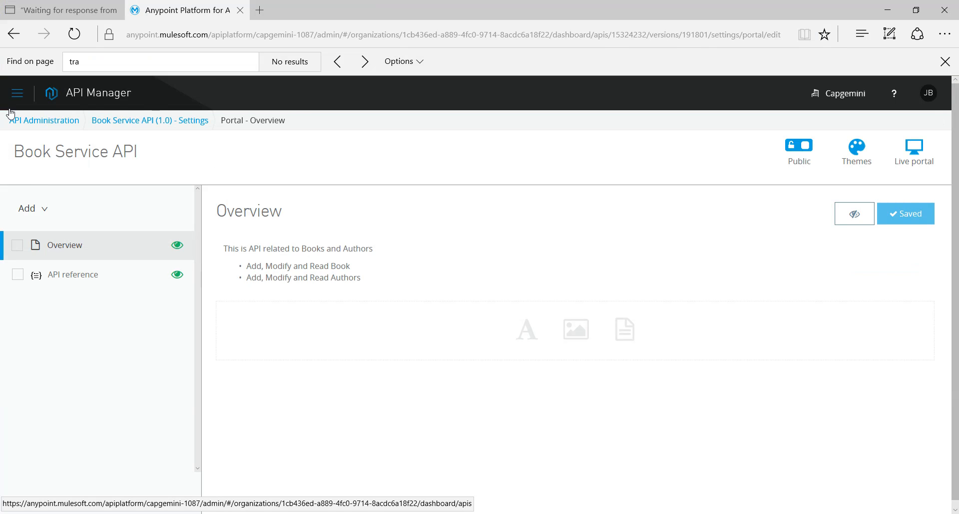
click(17, 93)
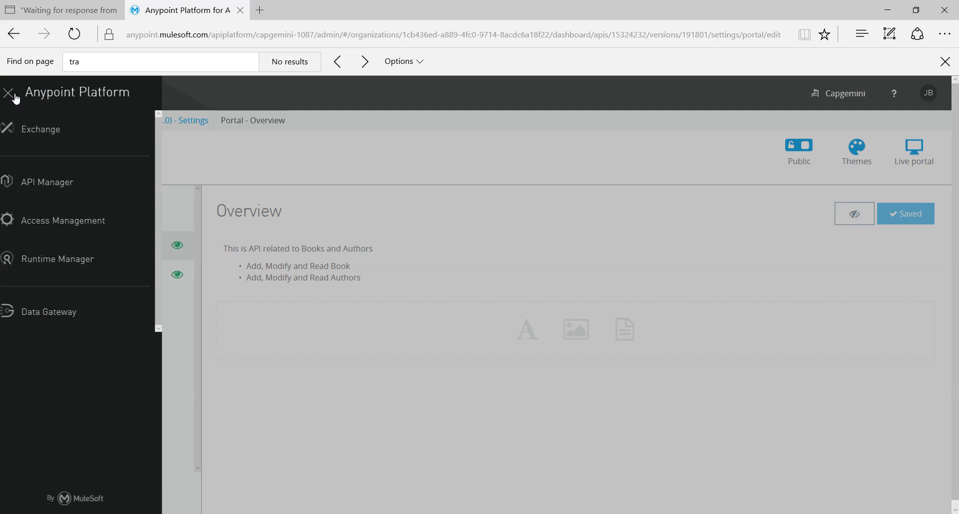
click(41, 125)
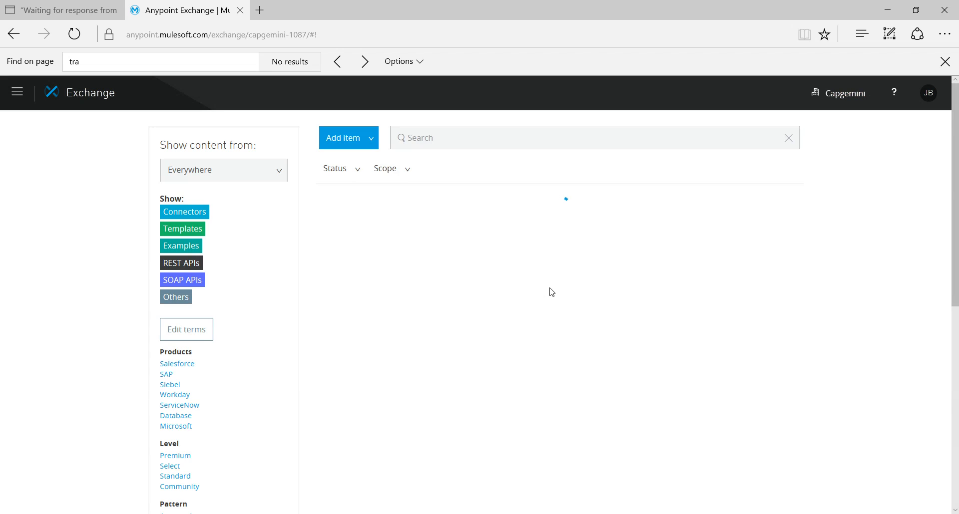
click(359, 148)
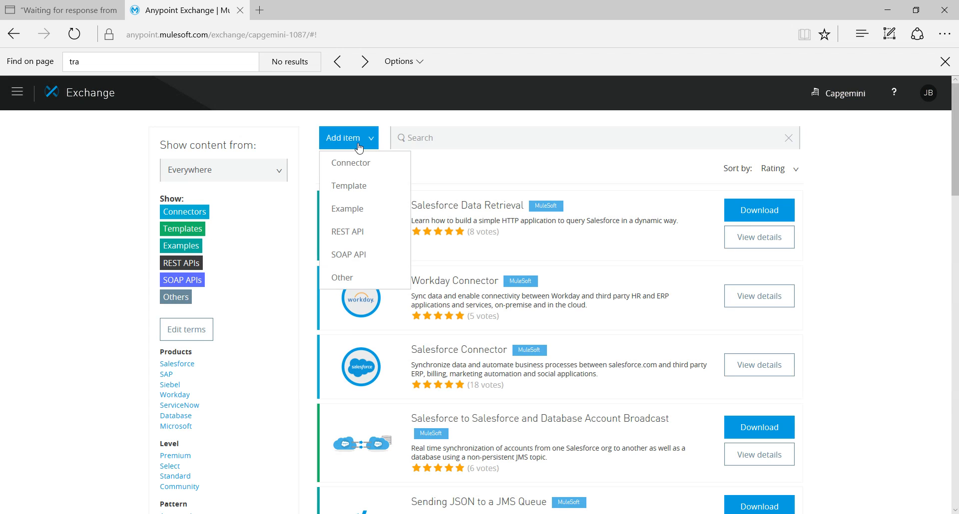
click(359, 237)
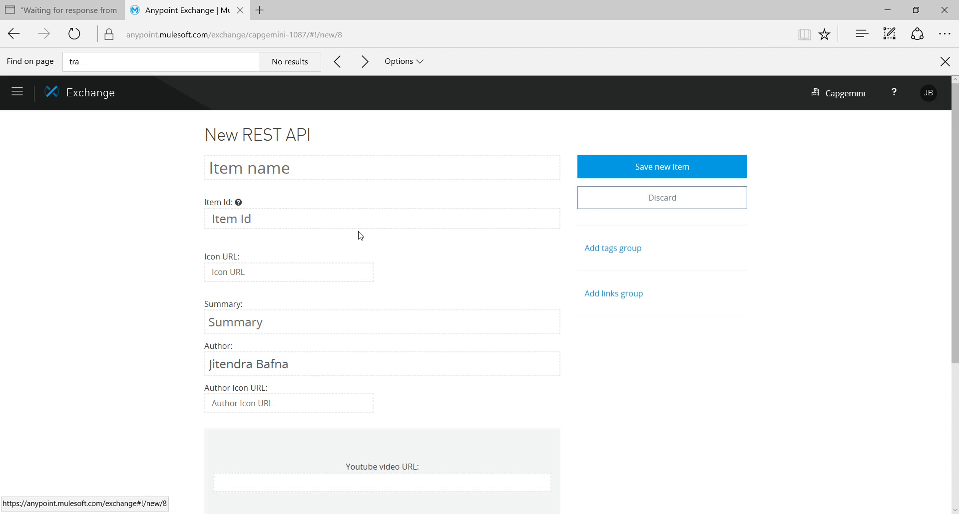
Name the new REST API item Book-service-api
click(299, 168)
text(B)
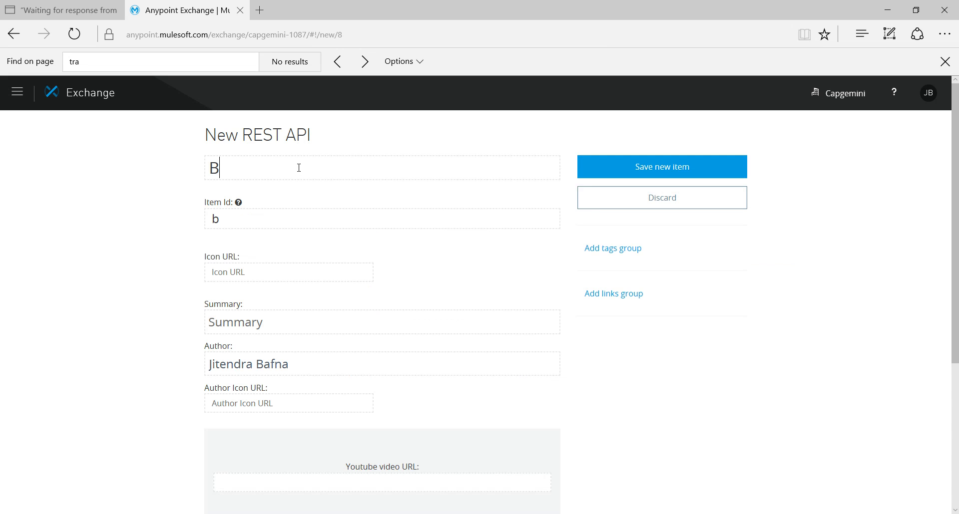
text(ook-serv)
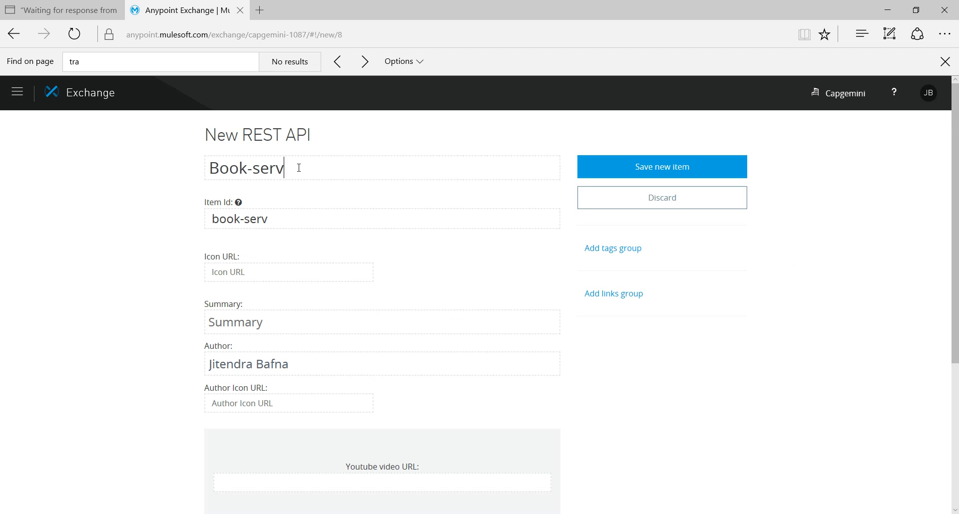
text(ice-api)
Add a version to the item with REST API Spec version 0.8 and API version 1.0
scroll(305, 218, down, 5)
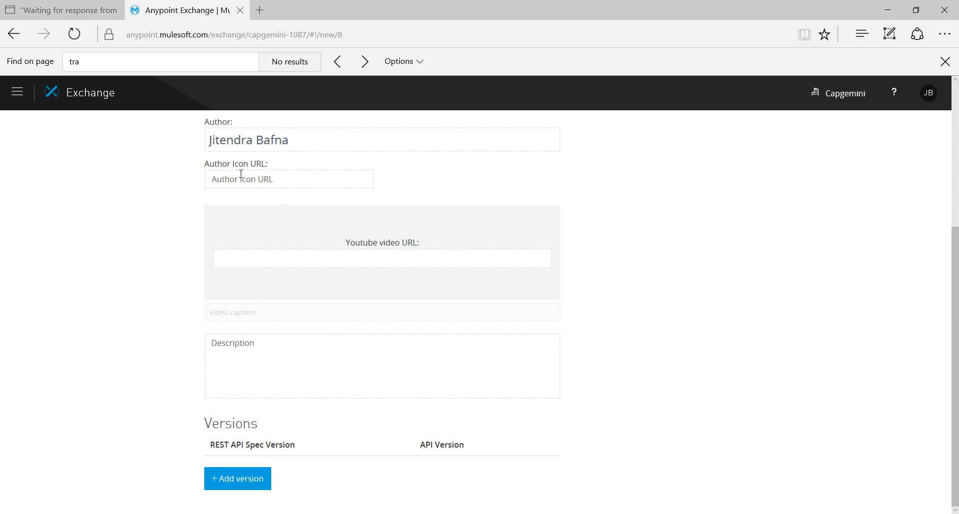
click(251, 479)
scroll(250, 484, down, 4)
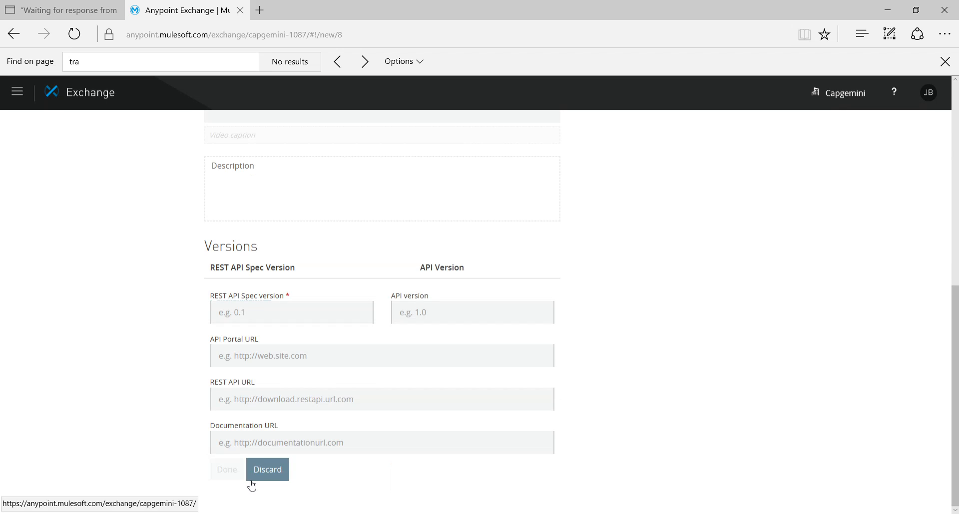
click(228, 311)
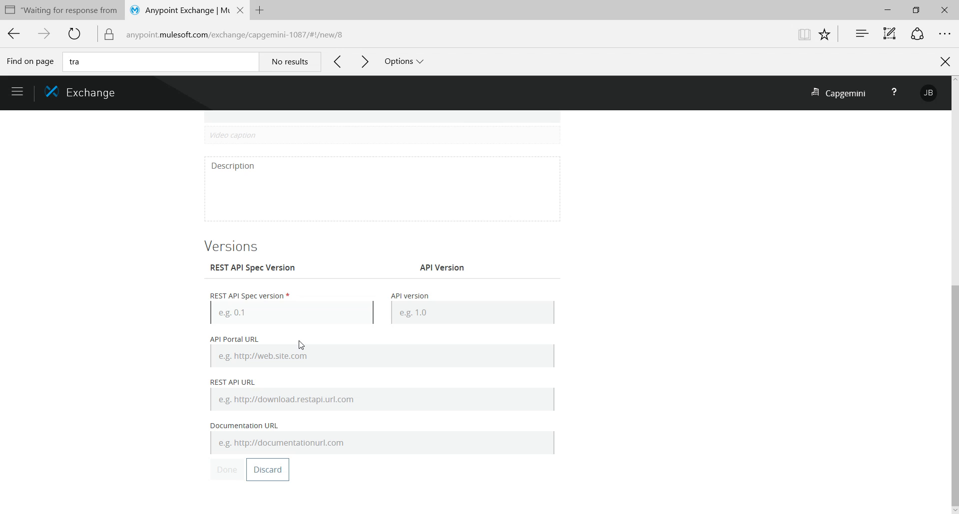
text(0.8)
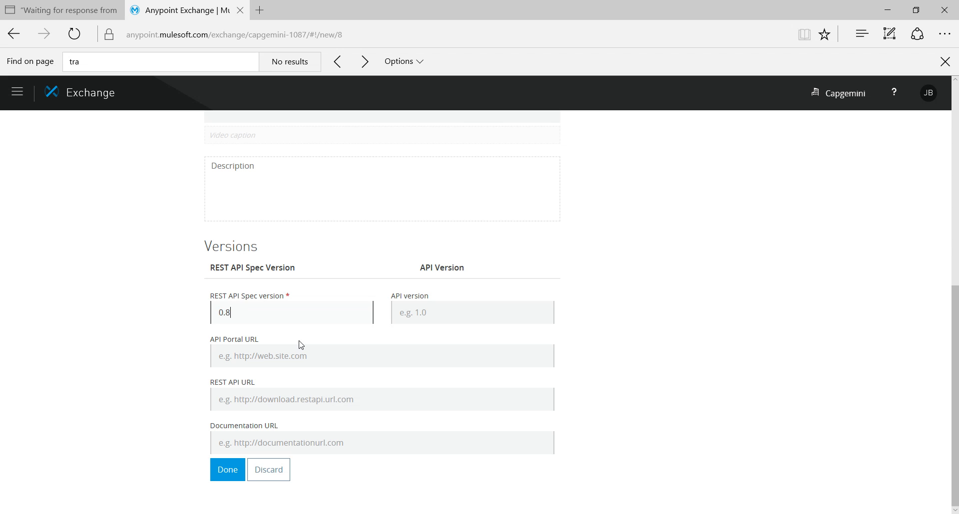
key(Tab)
text(1.o)
key(BackSpace)
text(0)
Copy the portal address from pass.txt in Notepad and paste it into the version's REST API URL field
click(284, 346)
key(alt+Tab)
click(757, 33)
key(shift+Home)
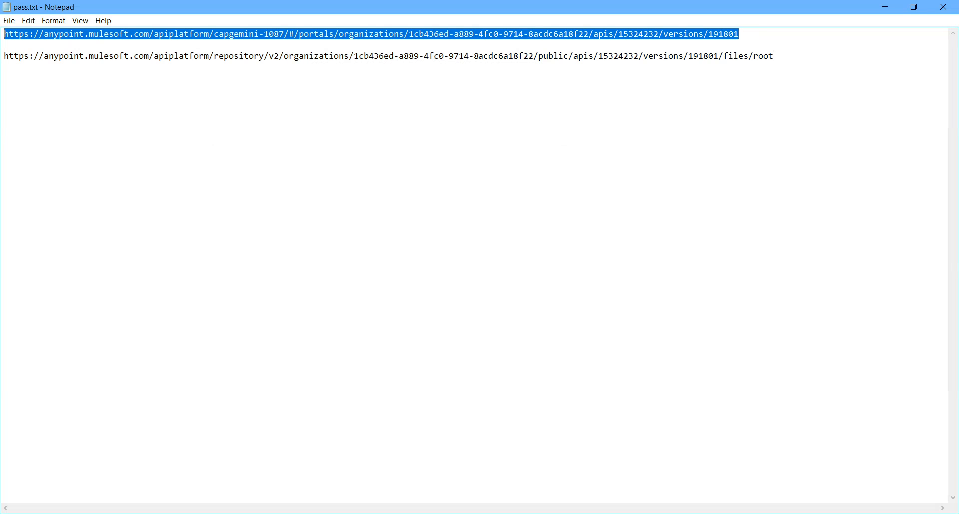
click(943, 7)
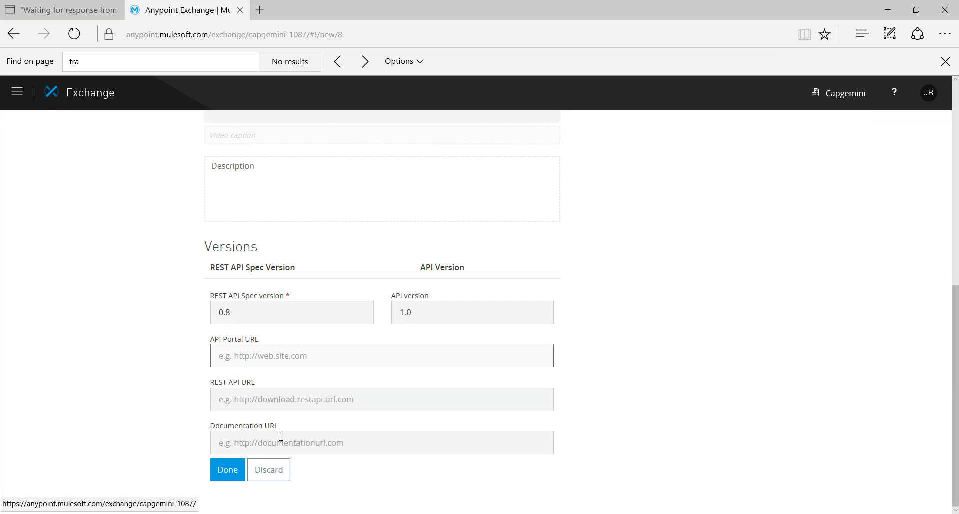
click(280, 402)
key(ctrl+v)
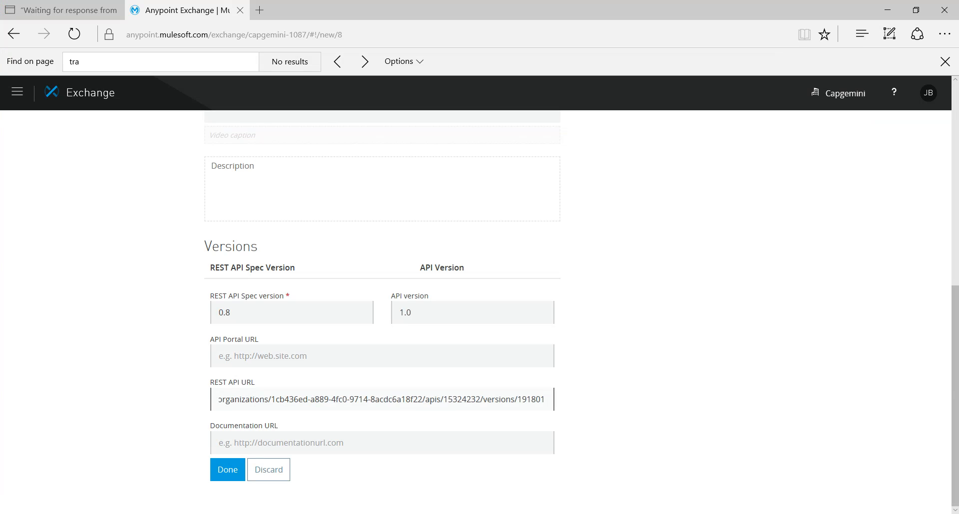
Copy the root RAML URL from pass.txt in Notepad and replace the version's REST API URL with it
click(313, 513)
click(782, 56)
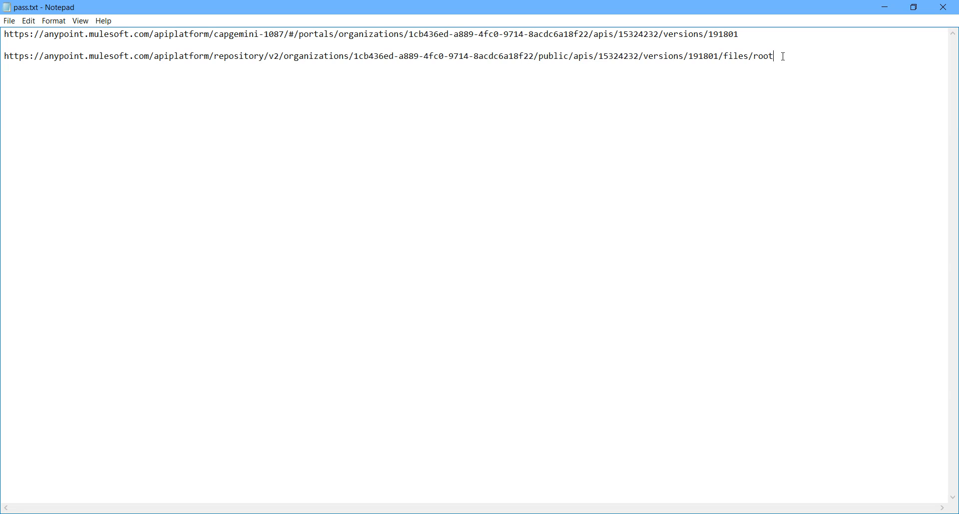
drag(782, 56, 3, 71)
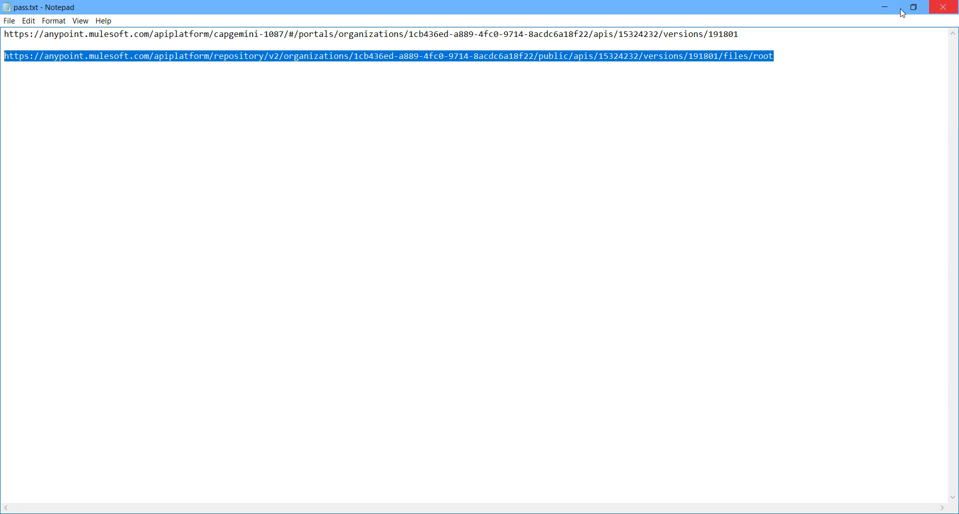
click(943, 7)
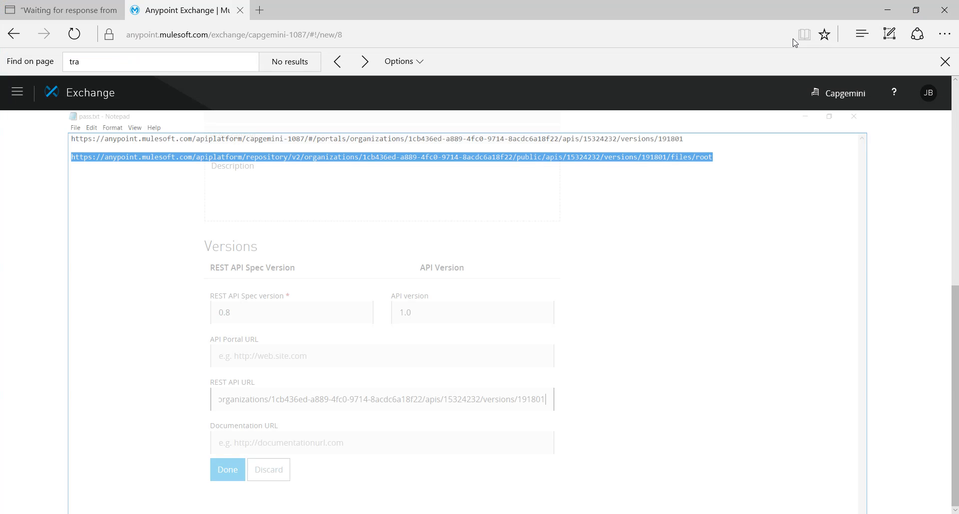
triple_click(252, 398)
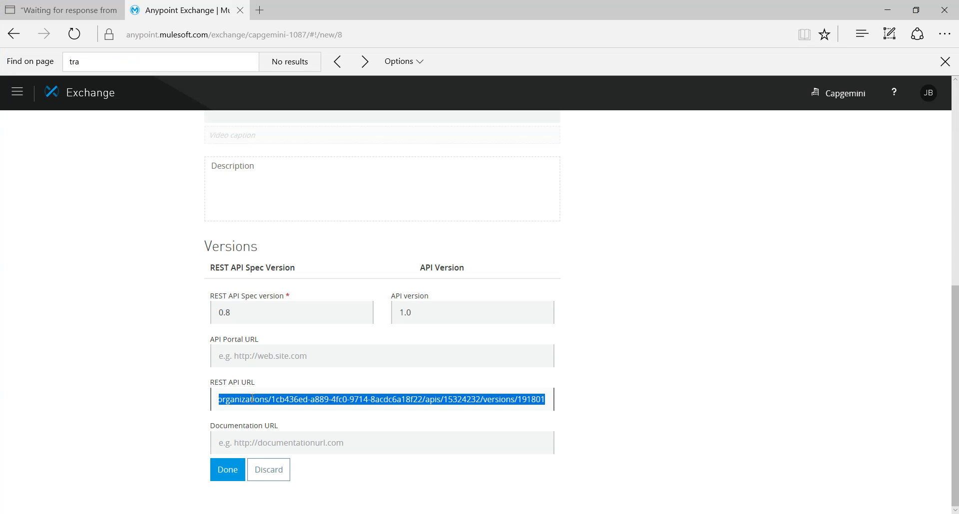
key(ctrl+v)
Copy the portal address from pass.txt in Notepad into the API Portal URL field and finish the version entry
key(alt+Tab)
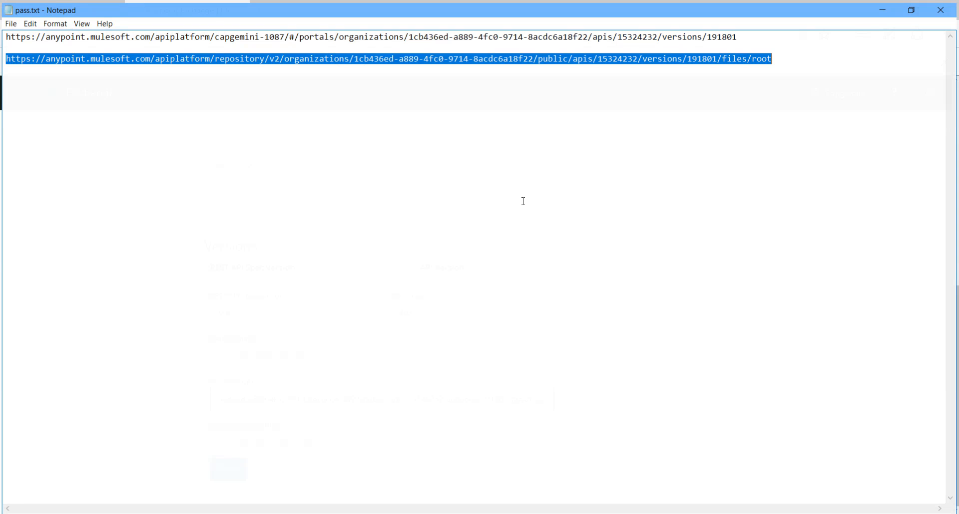
click(753, 33)
key(shift+Home)
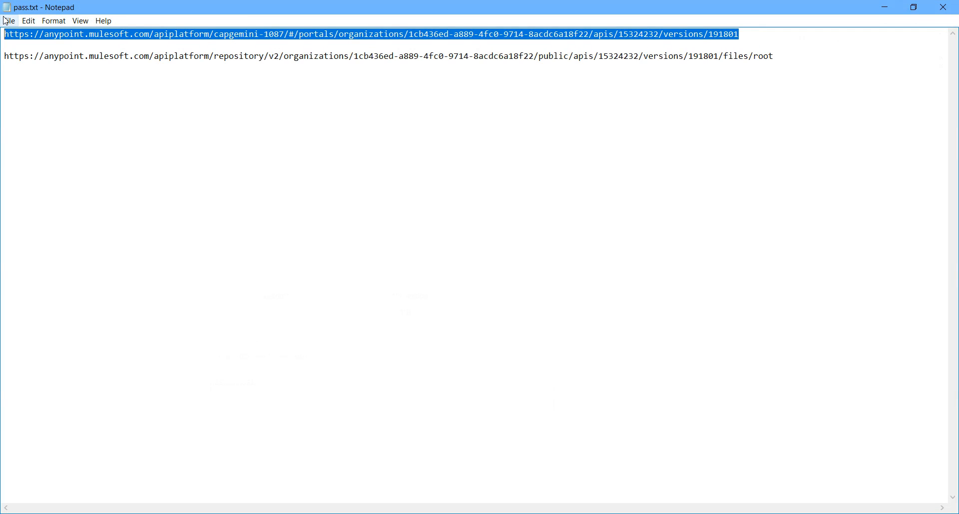
key(alt+Tab)
click(322, 364)
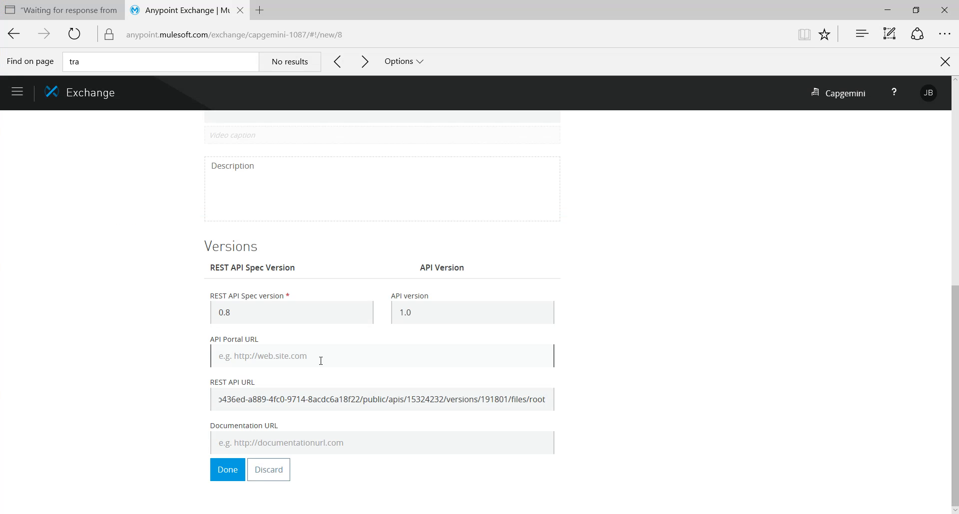
key(ctrl+v)
click(232, 479)
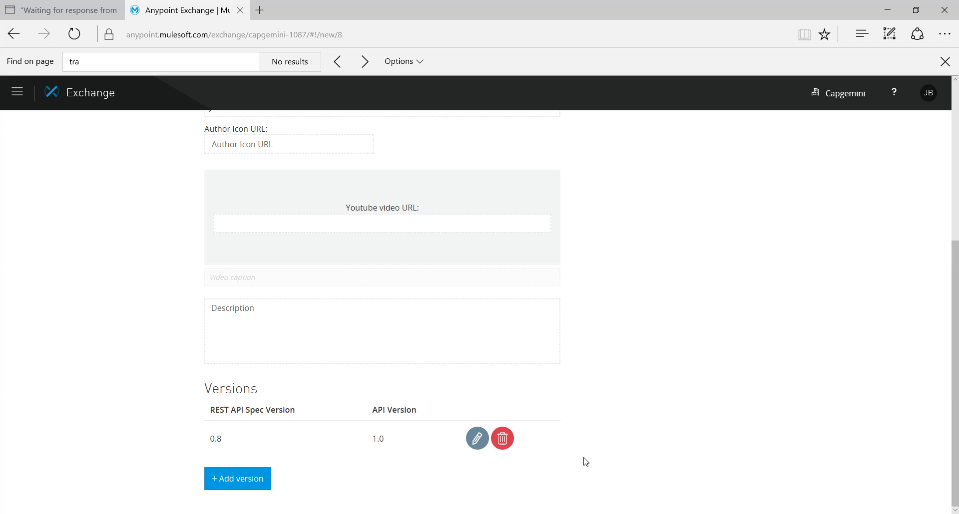
Review the completed REST API form and save Book-service-api as a new Exchange item
scroll(585, 459, up, 5)
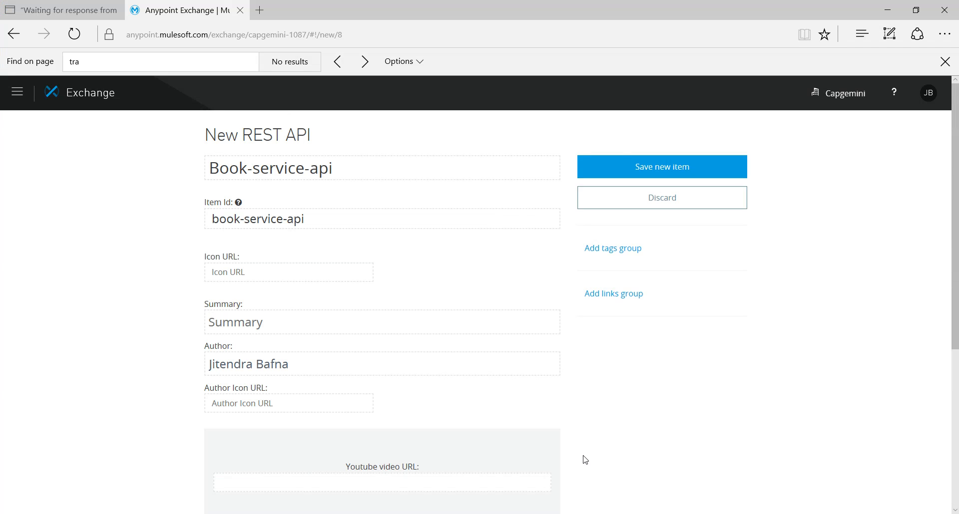
scroll(585, 459, down, 4)
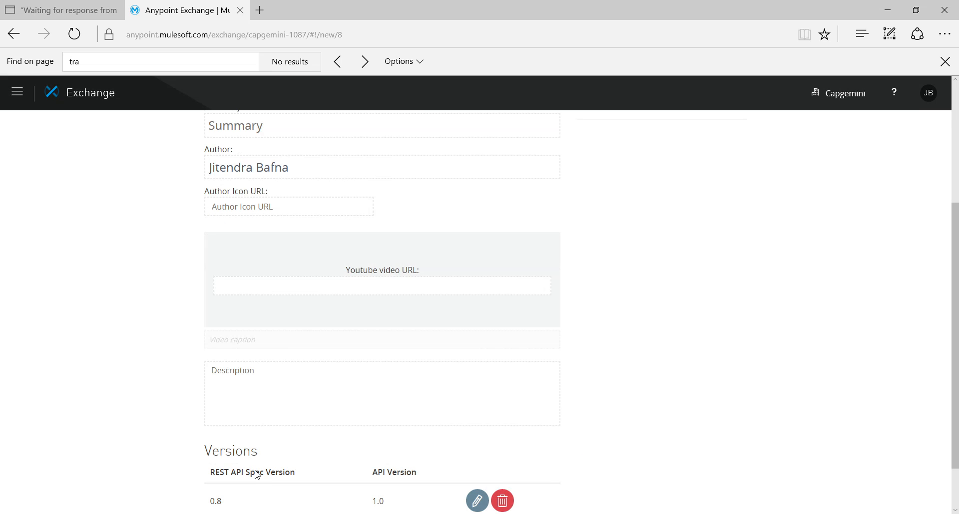
scroll(256, 474, down, 1)
scroll(648, 237, up, 5)
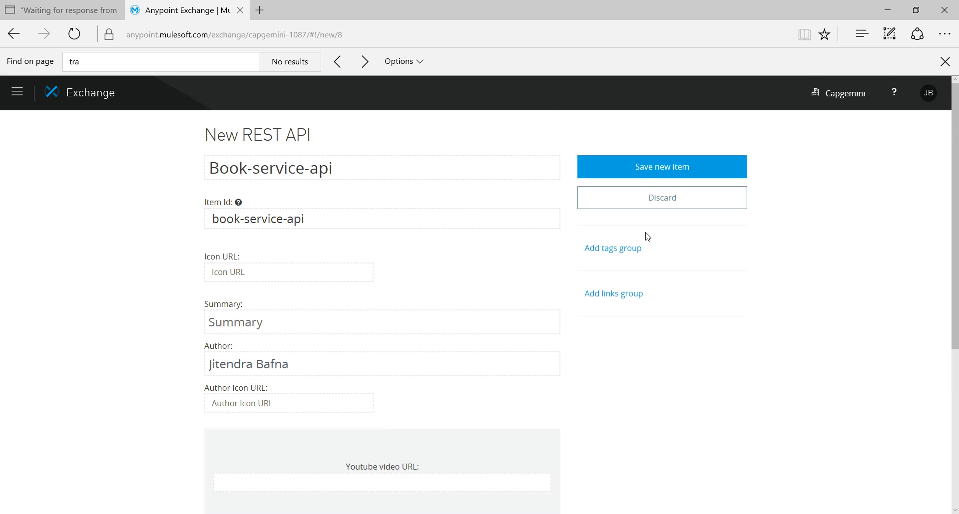
click(647, 169)
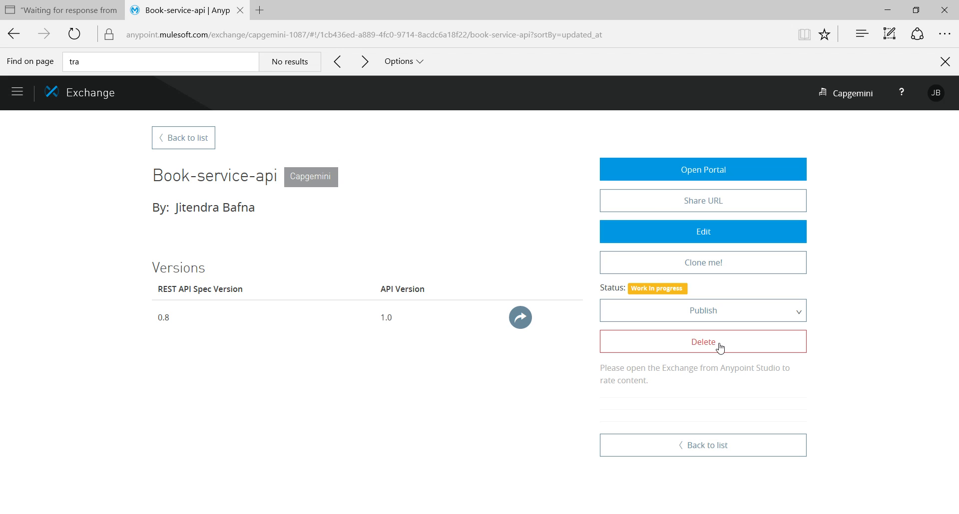
Publish Book-service-api to the Master Organization, and view its details page before returning to the item list
click(702, 314)
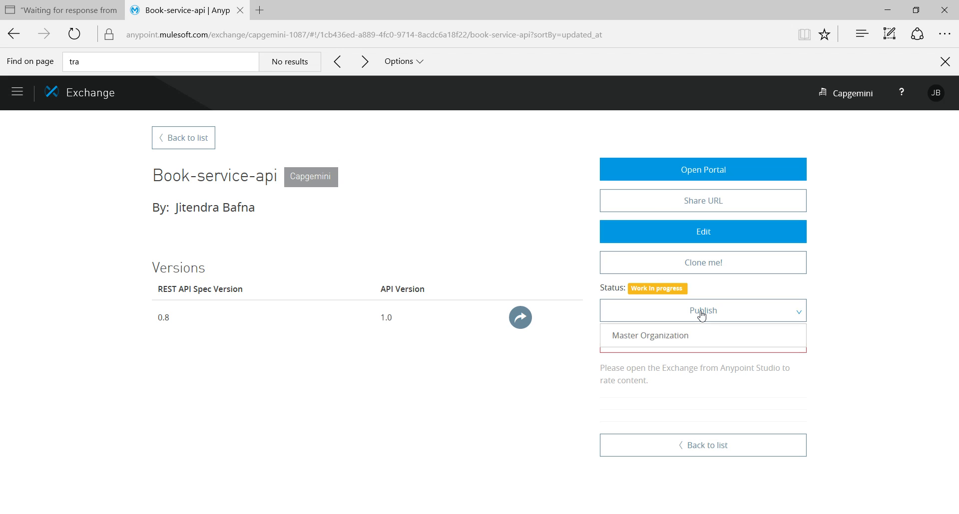
click(553, 407)
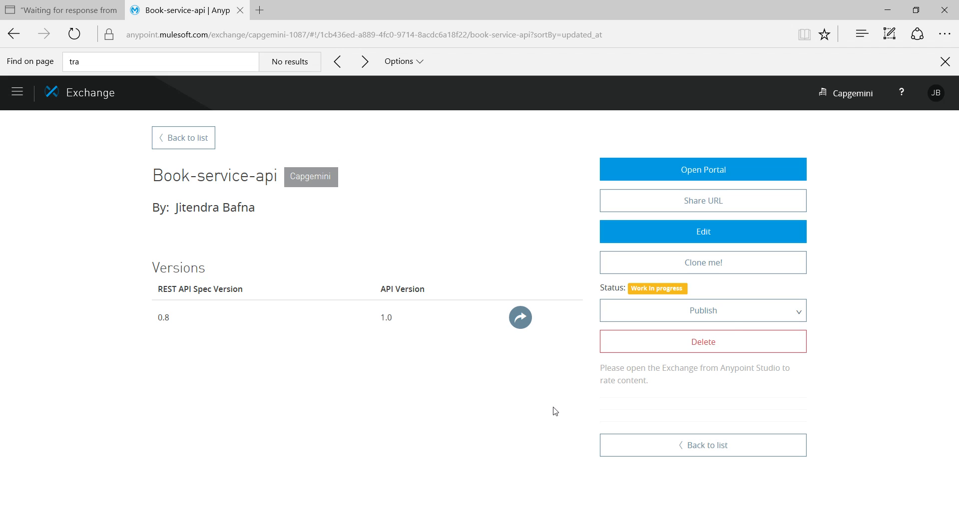
click(789, 311)
click(704, 336)
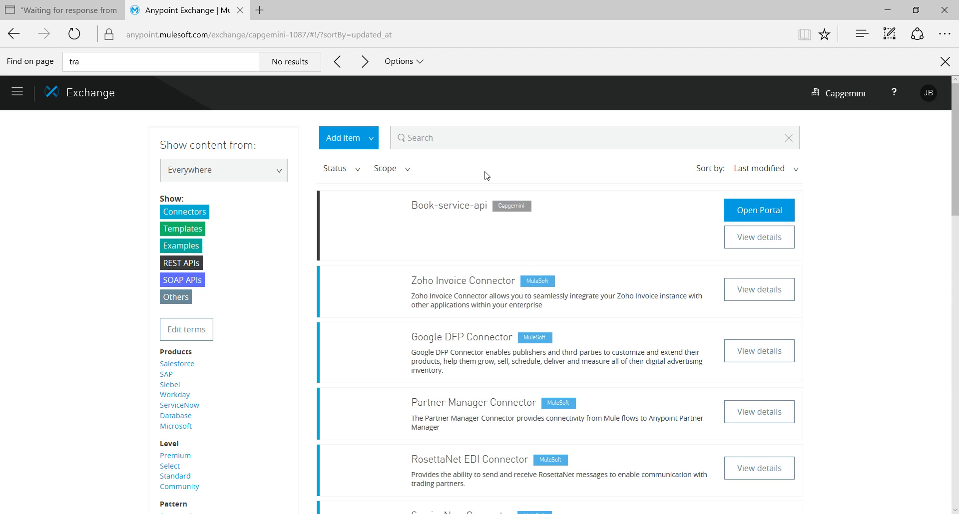
click(440, 212)
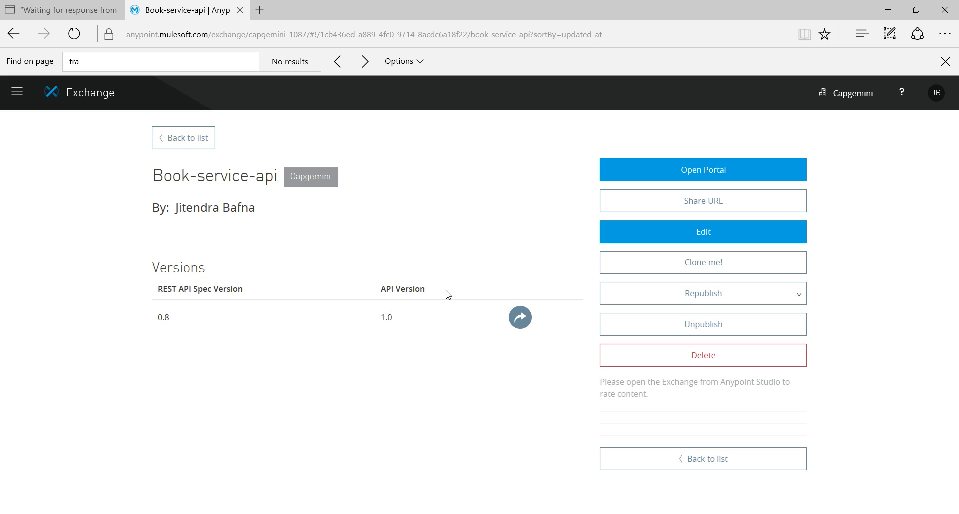
click(170, 143)
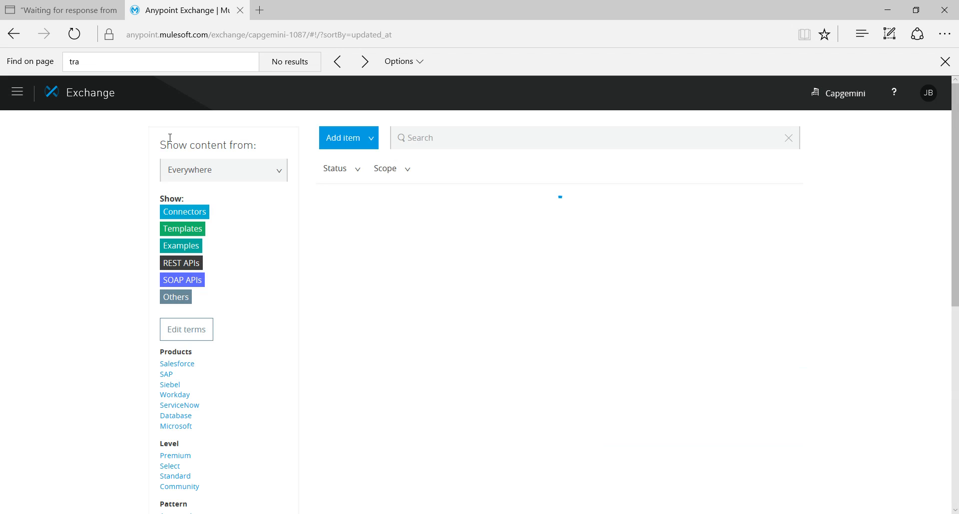
Switch to Anypoint Studio and start a new Mule project named BOOK-SERVICE-API
key(alt+Tab)
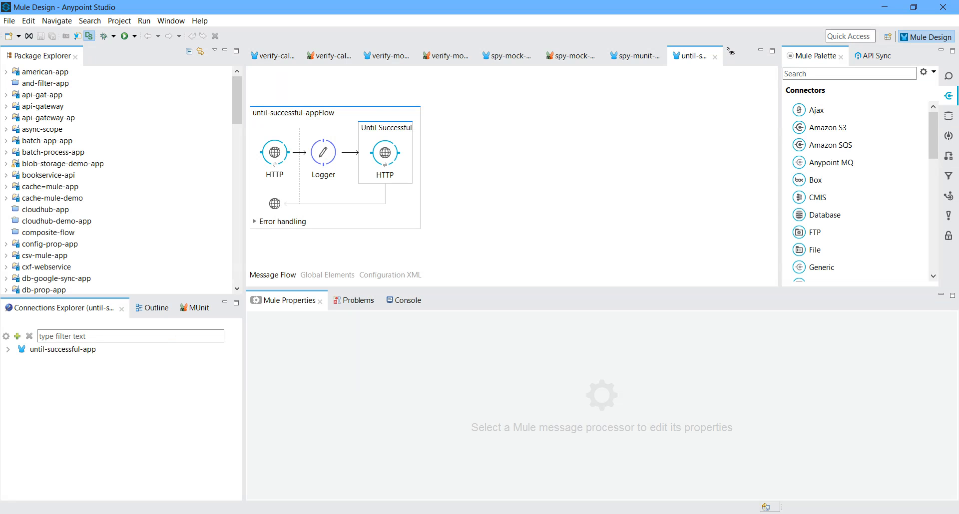
click(6, 23)
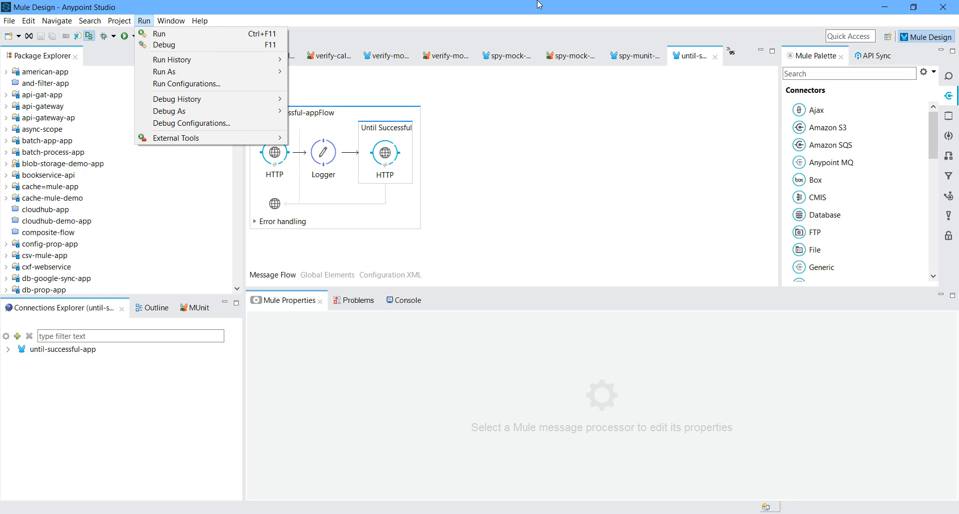
mouse_move(148, 32)
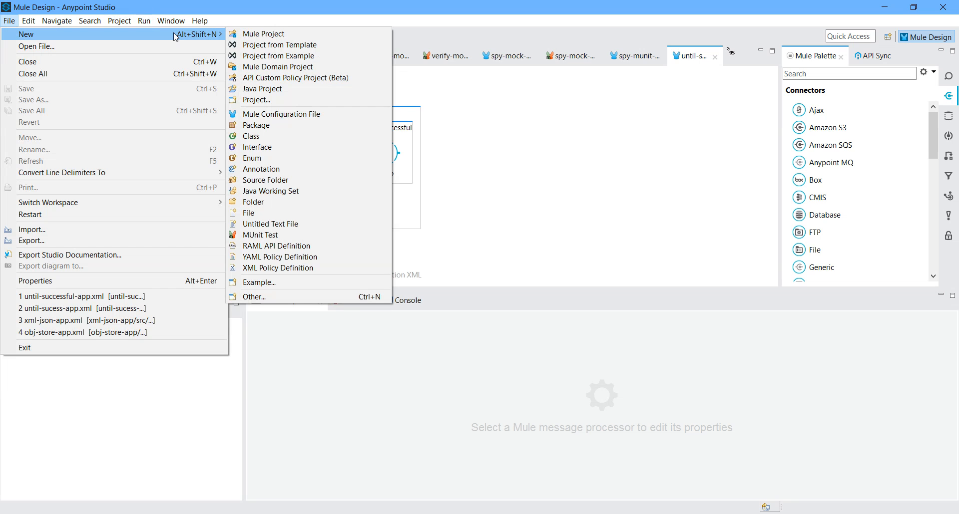
click(263, 36)
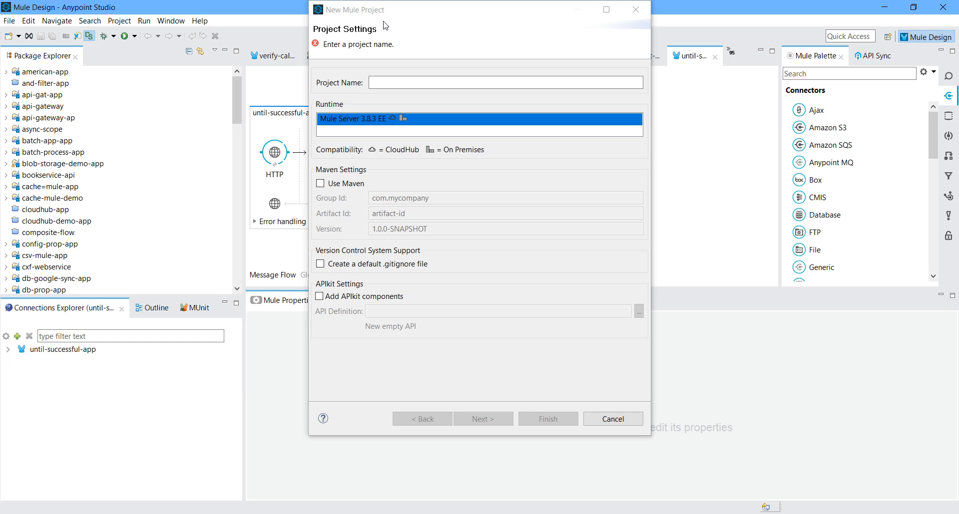
text(BOO)
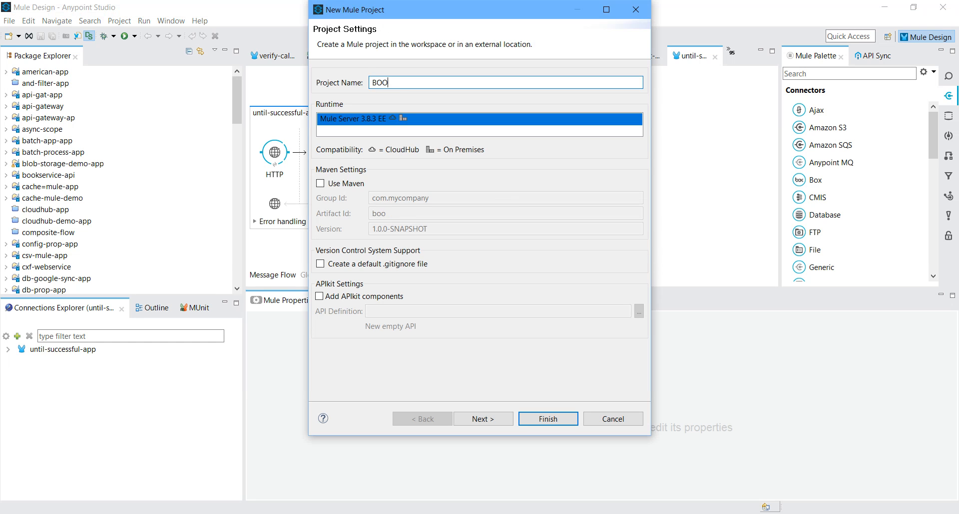
text(K-SERVICE-API)
Add APIkit components to the project and choose Anypoint Platform as the source of the API definition
click(320, 297)
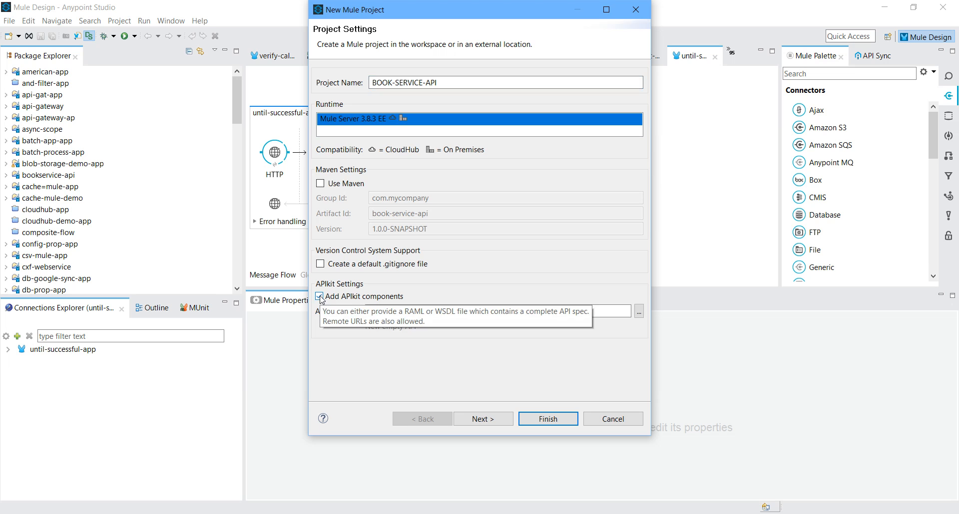
click(639, 313)
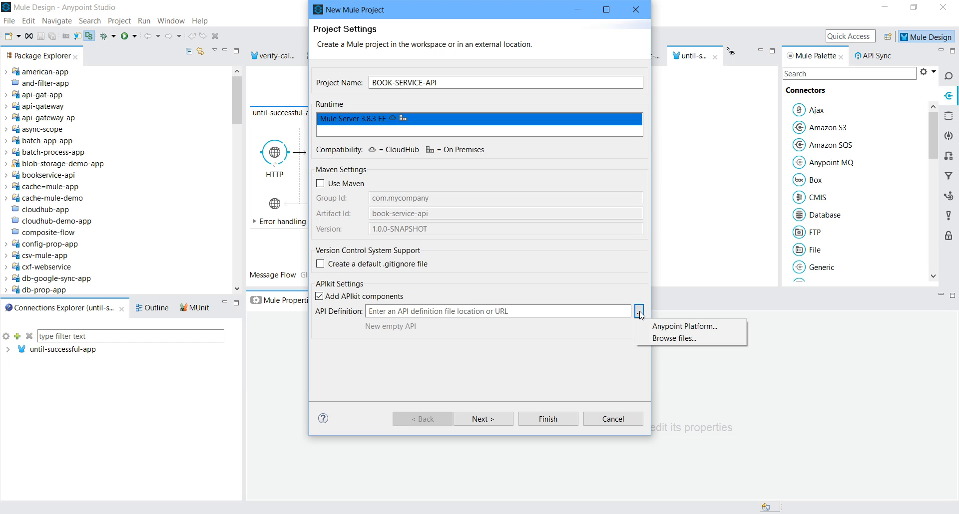
click(657, 327)
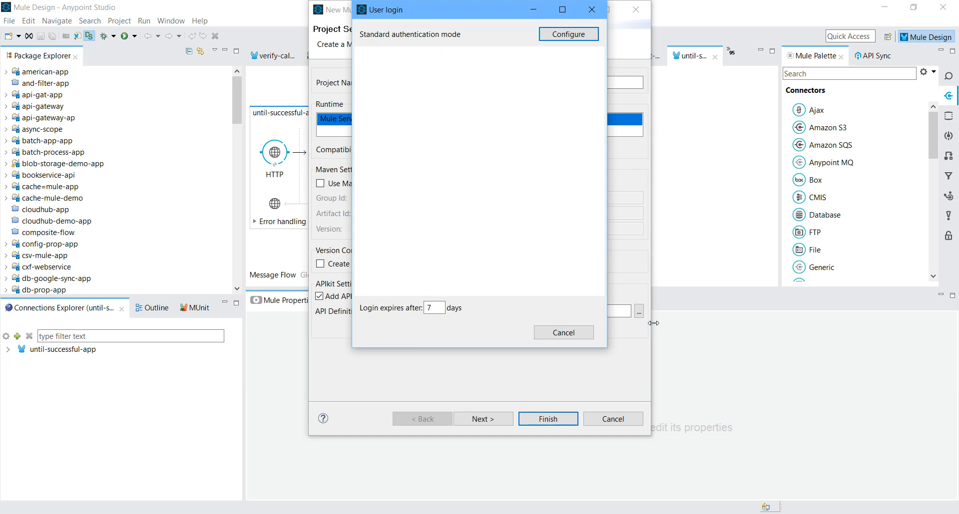
click(644, 337)
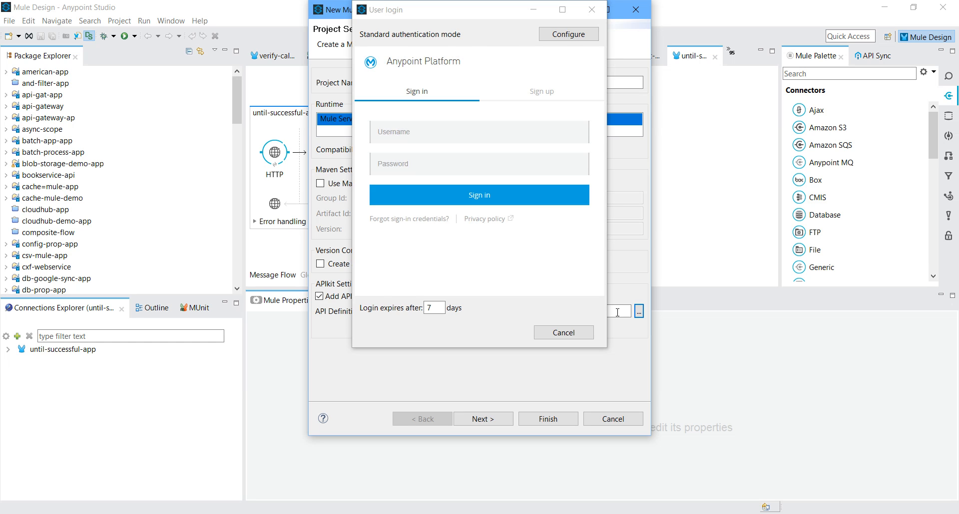
Sign in to Anypoint Platform with the account's username and password
click(490, 133)
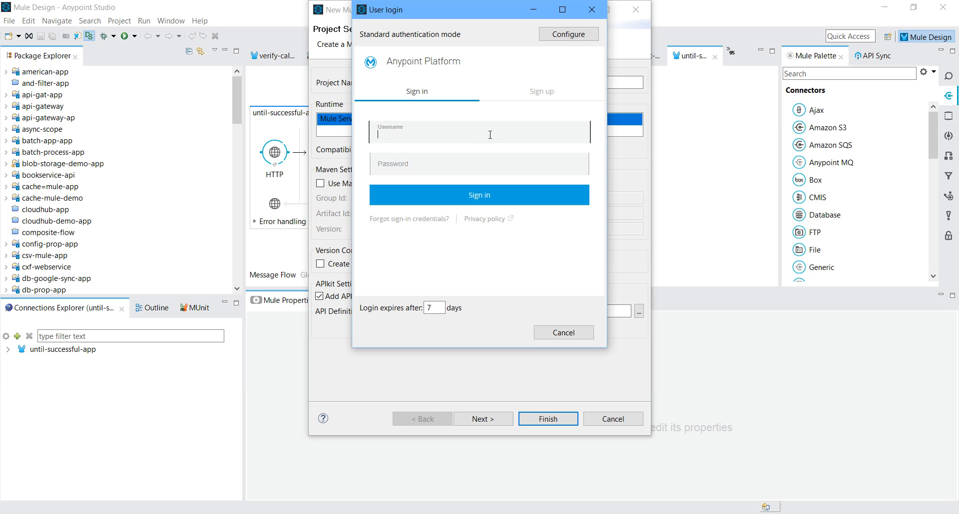
text(jacky85)
key(Tab)
text(•••••)
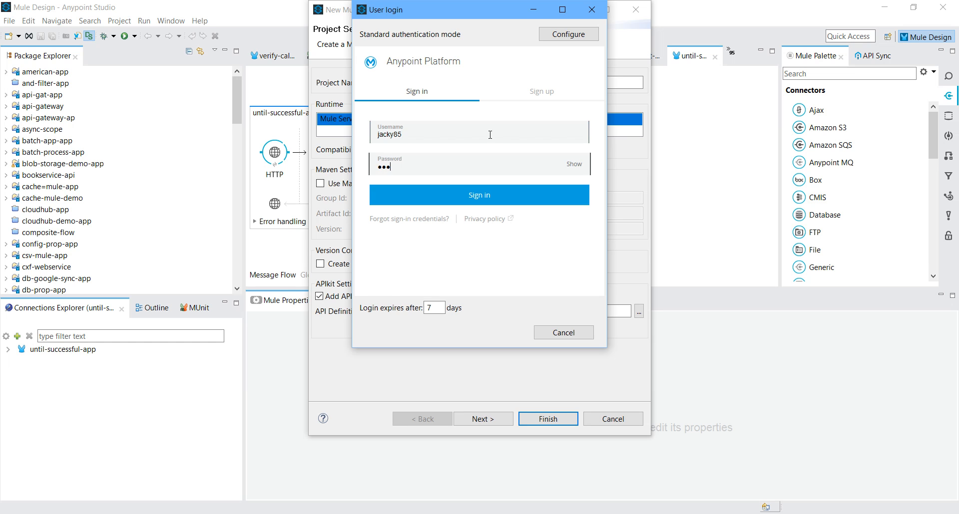
text(••••)
click(487, 199)
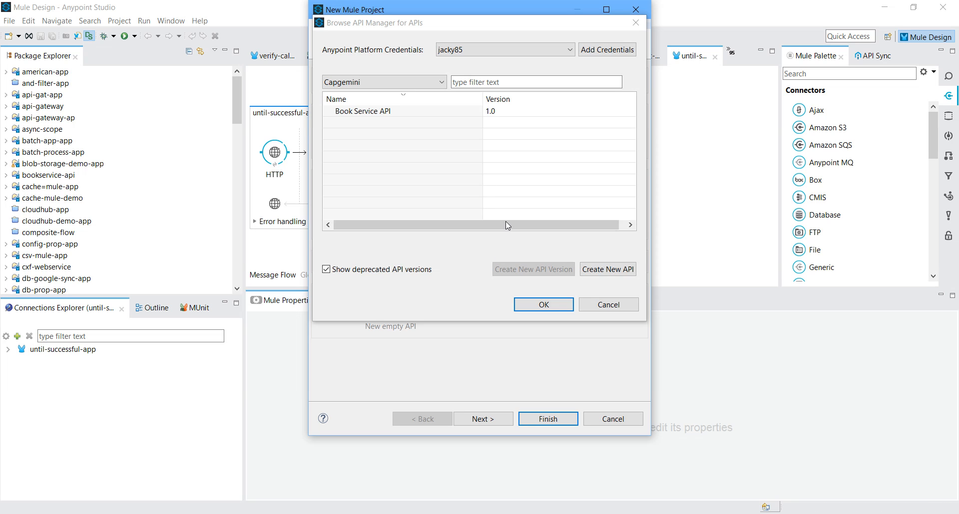
Select Book Service API version 1.0 as the API definition and finish creating the Mule project
click(390, 111)
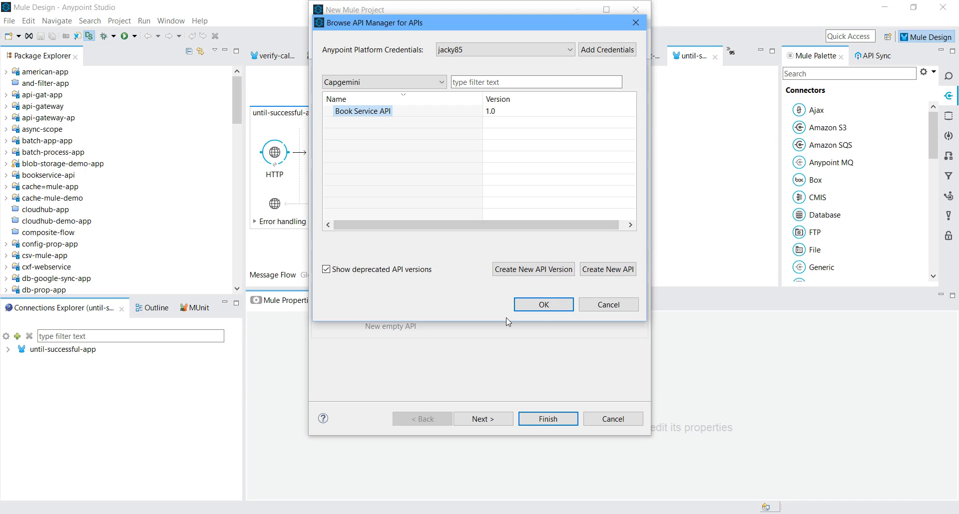
click(544, 305)
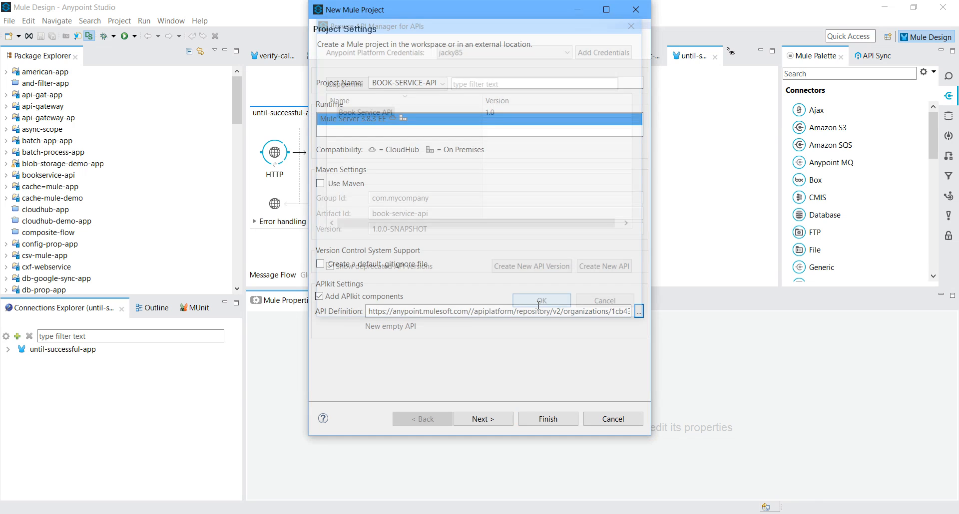
click(543, 420)
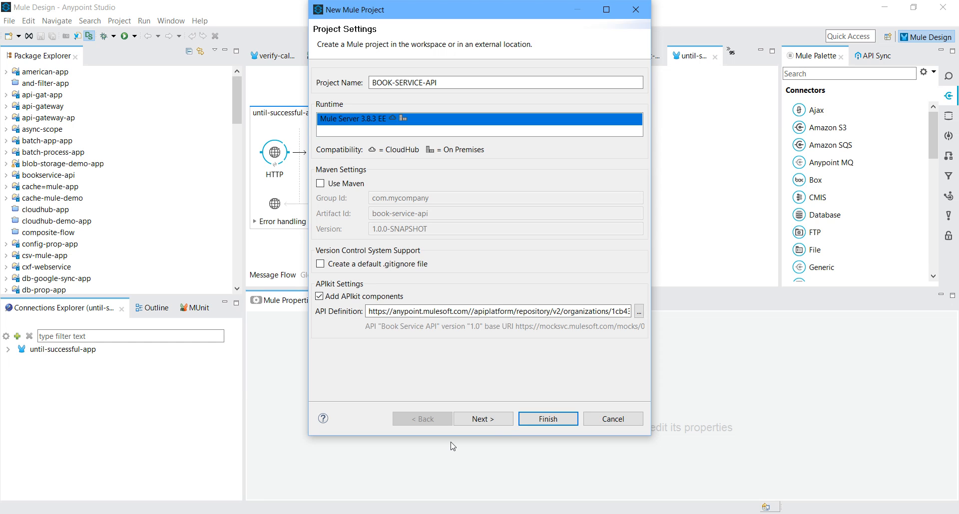
click(540, 420)
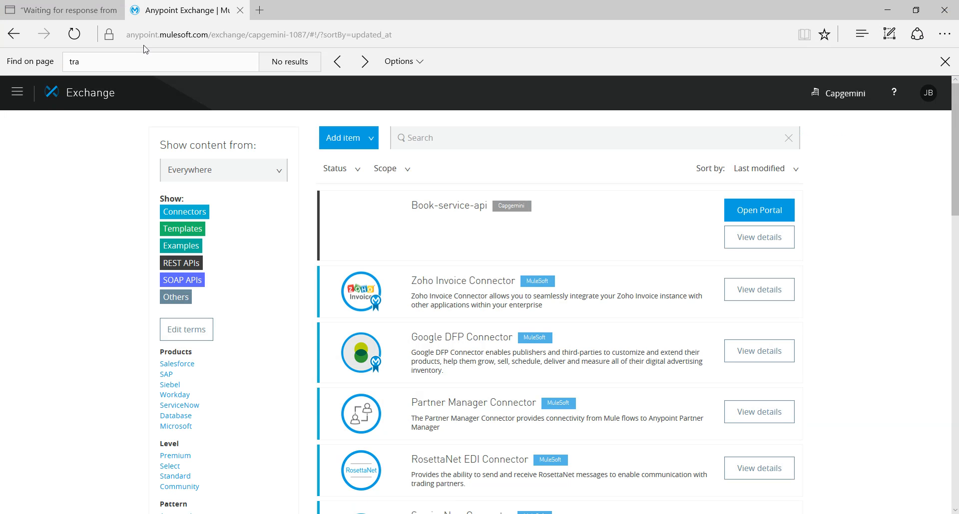
Switch to the browser and open the definition of Book Service API version 1.0 from API Manager in API designer
click(96, 5)
click(149, 11)
click(21, 96)
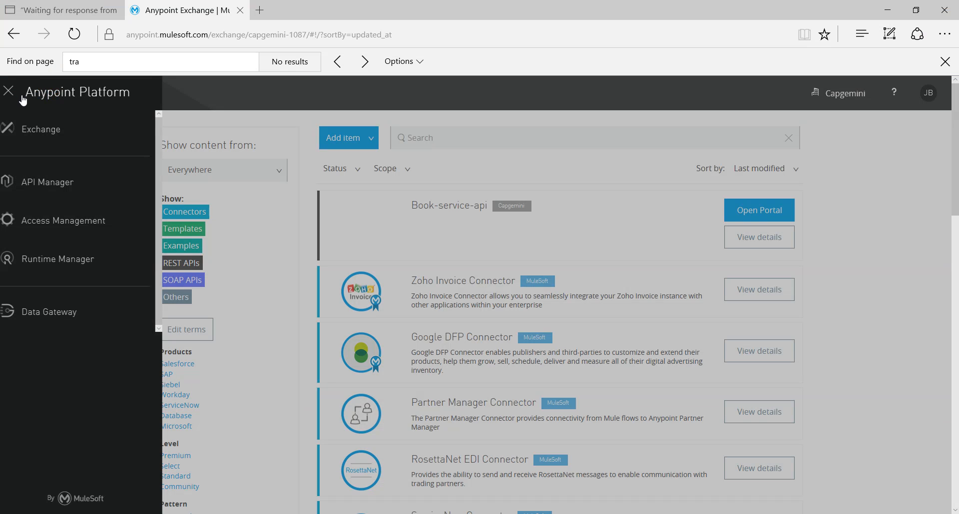
click(49, 193)
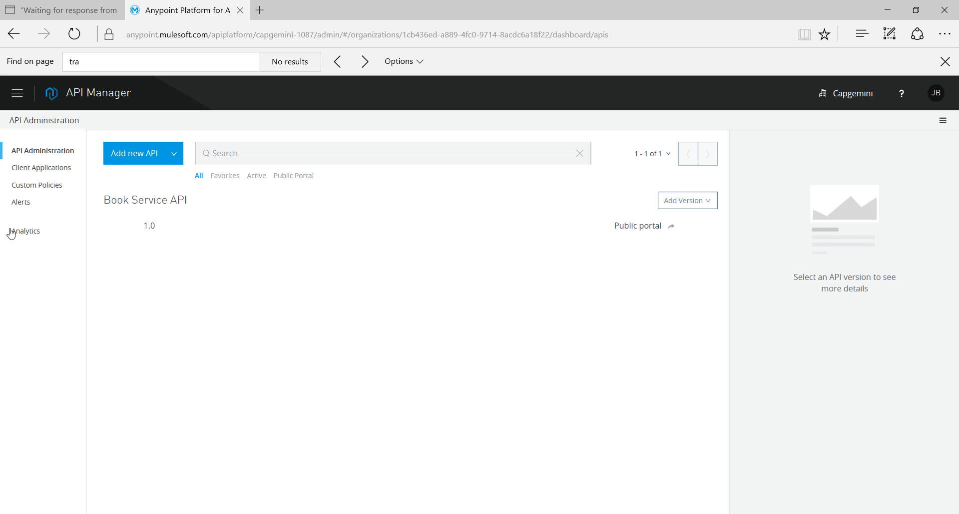
click(151, 226)
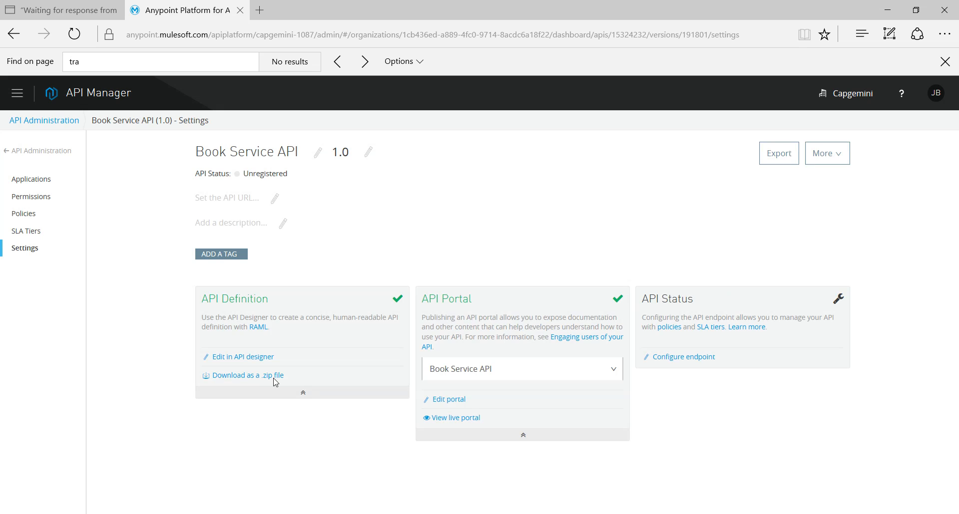
click(251, 359)
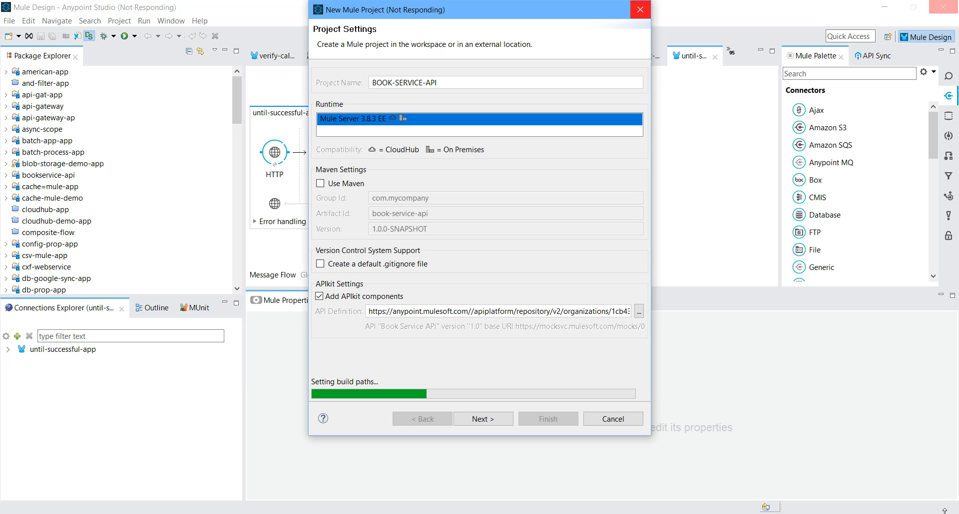
Connect the computer to the secured Wi-Fi network listed directly below the current one
click(868, 513)
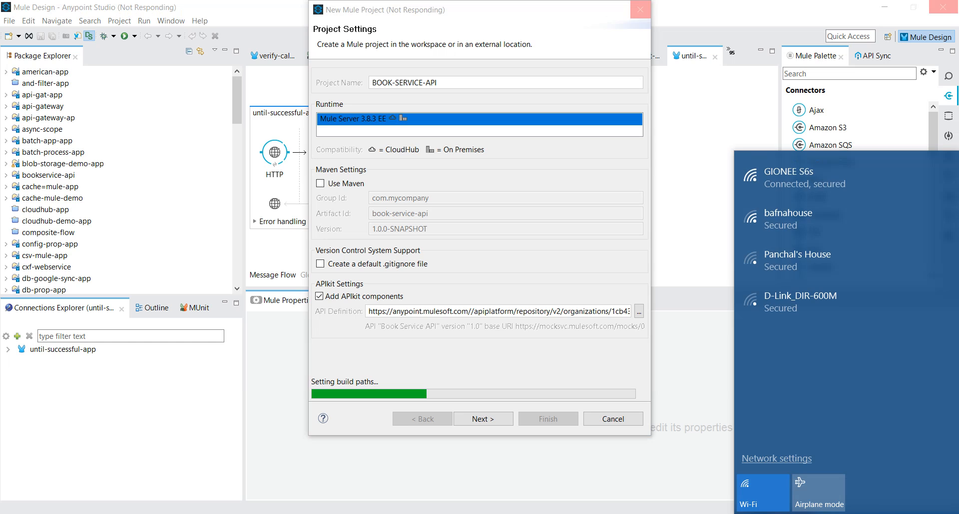
key(Escape)
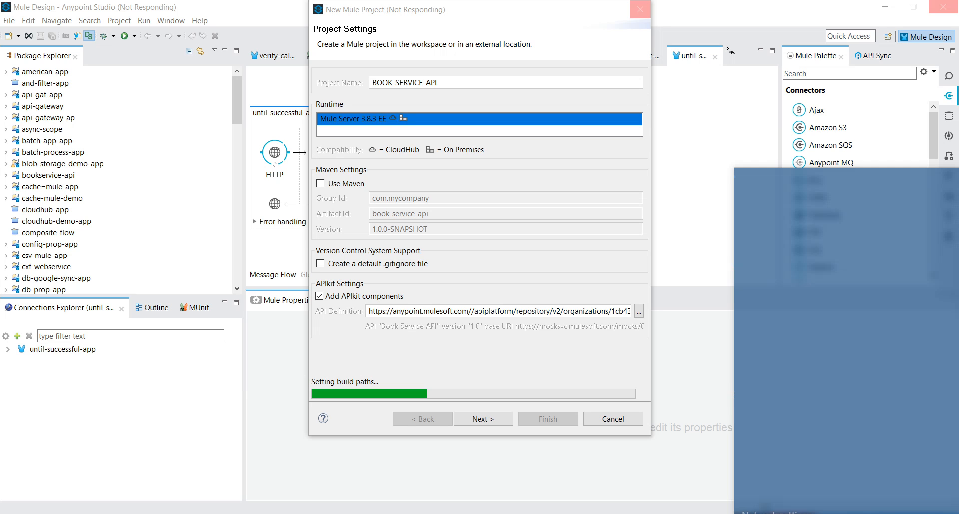
click(781, 205)
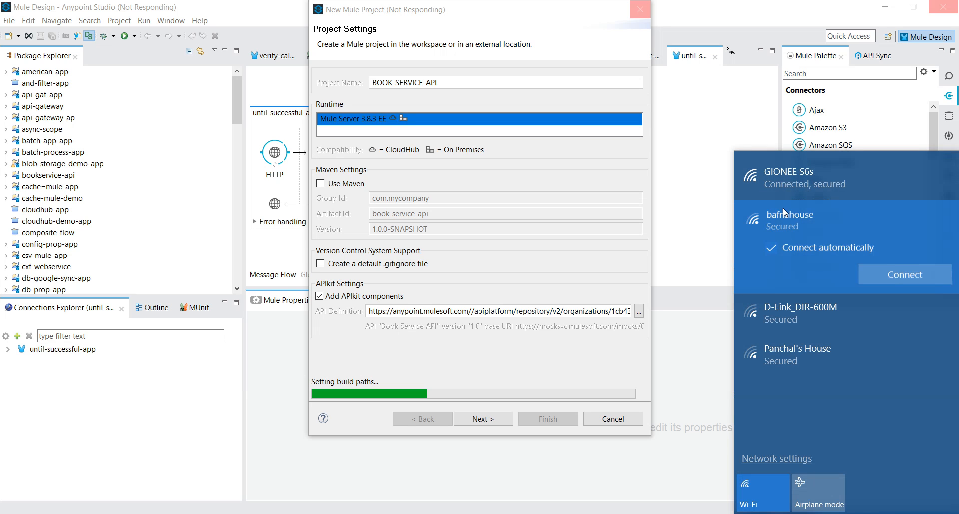
click(890, 279)
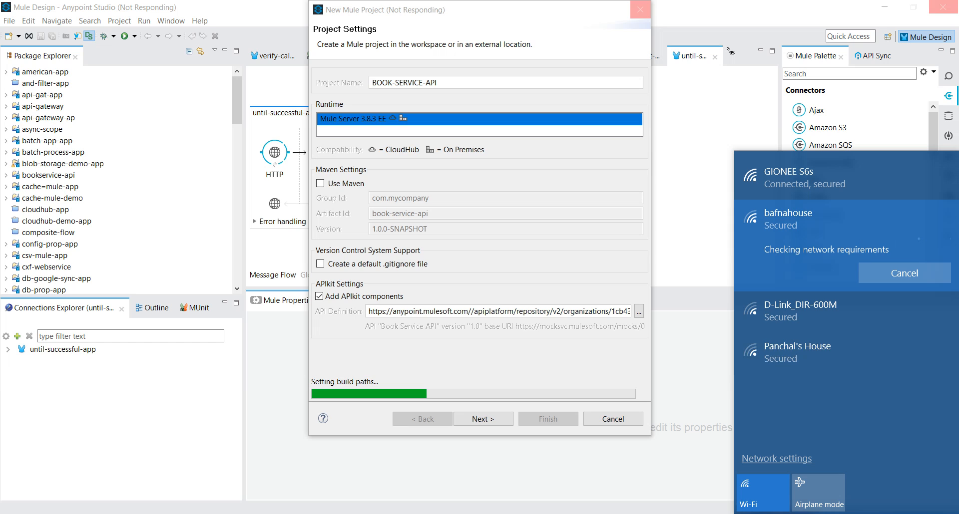
key(Escape)
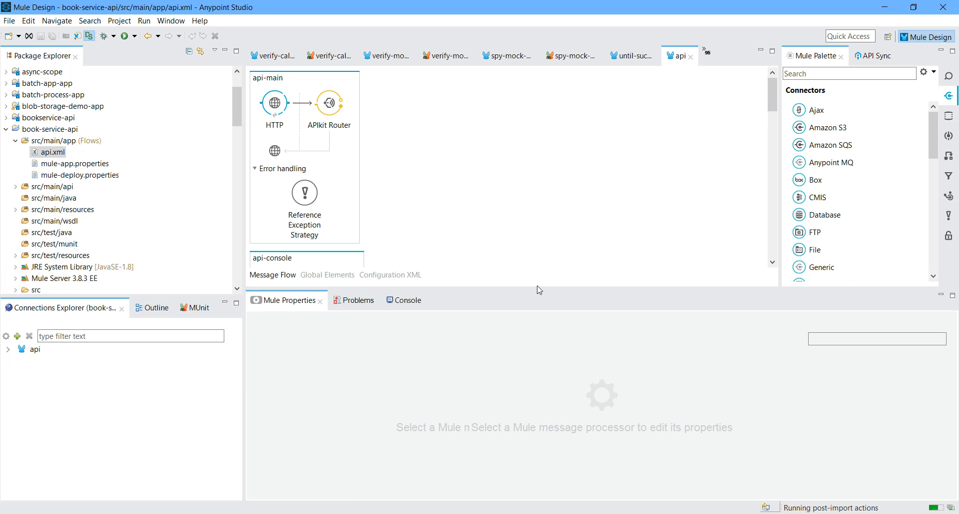
Enlarge the flow canvas and examine the generated flows in api.xml, from api-main and api-console through the resource flows to the exception mappings
drag(536, 285, 560, 458)
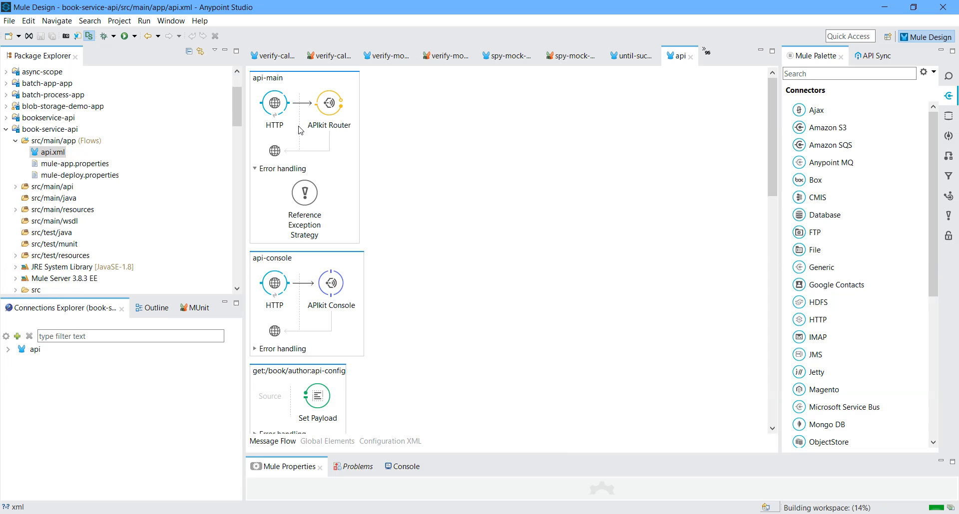
scroll(287, 90, down, 2)
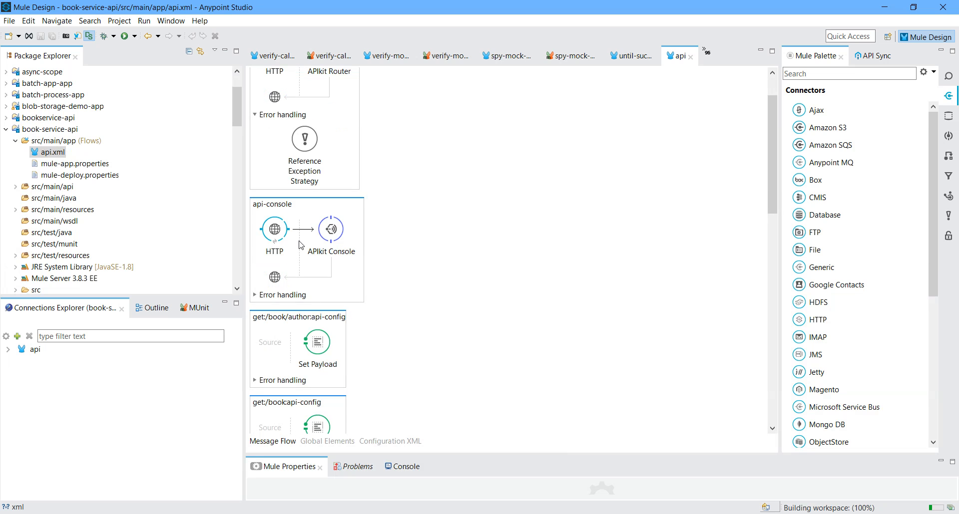
scroll(302, 218, down, 12)
scroll(301, 217, down, 12)
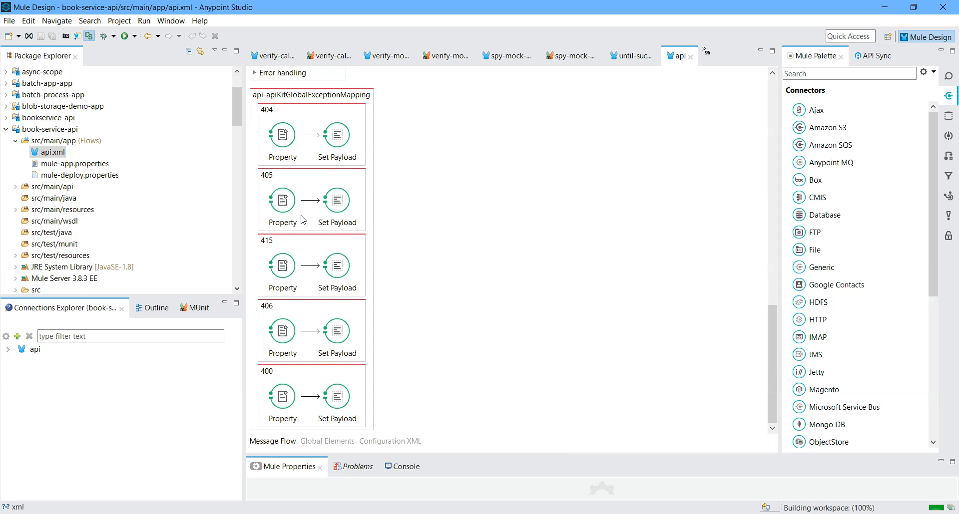
scroll(302, 220, up, 20)
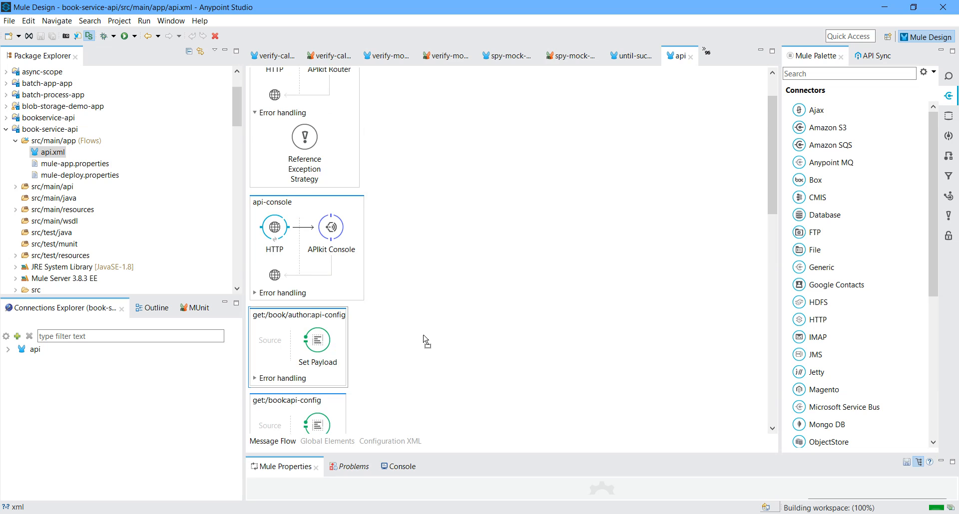
scroll(423, 342, down, 10)
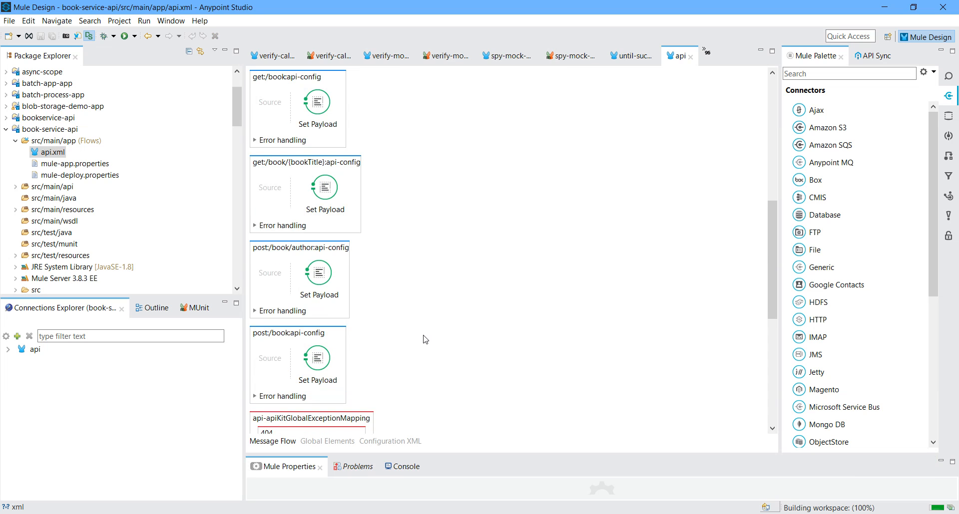
scroll(423, 339, down, 8)
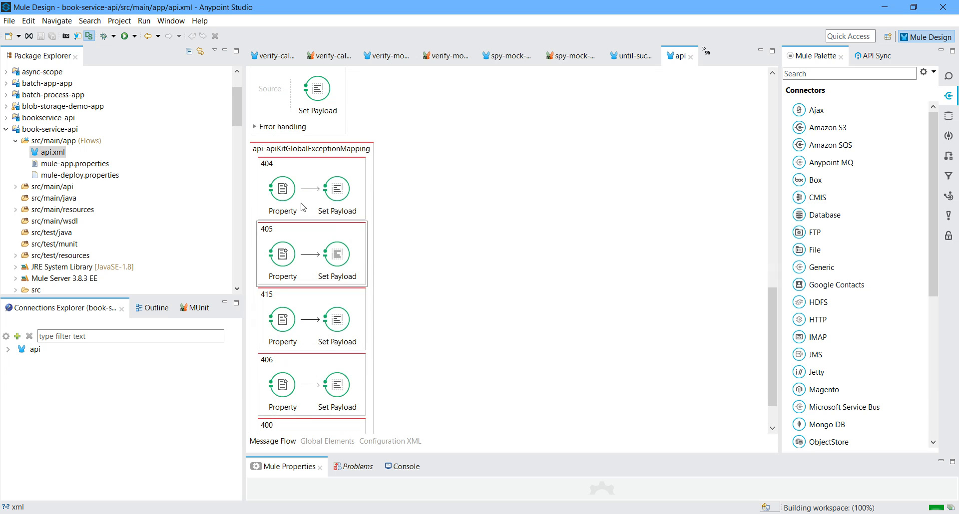
scroll(322, 344, up, 15)
scroll(322, 343, up, 2)
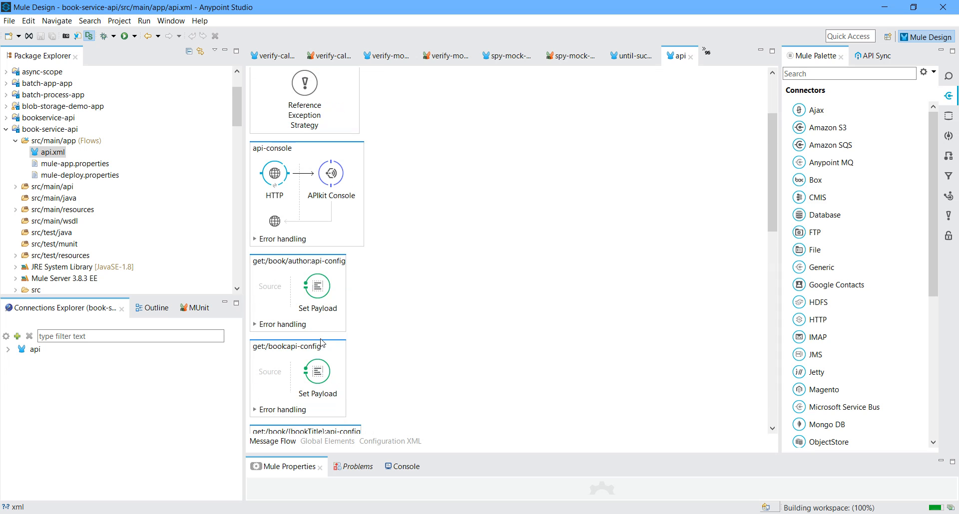
scroll(322, 343, up, 4)
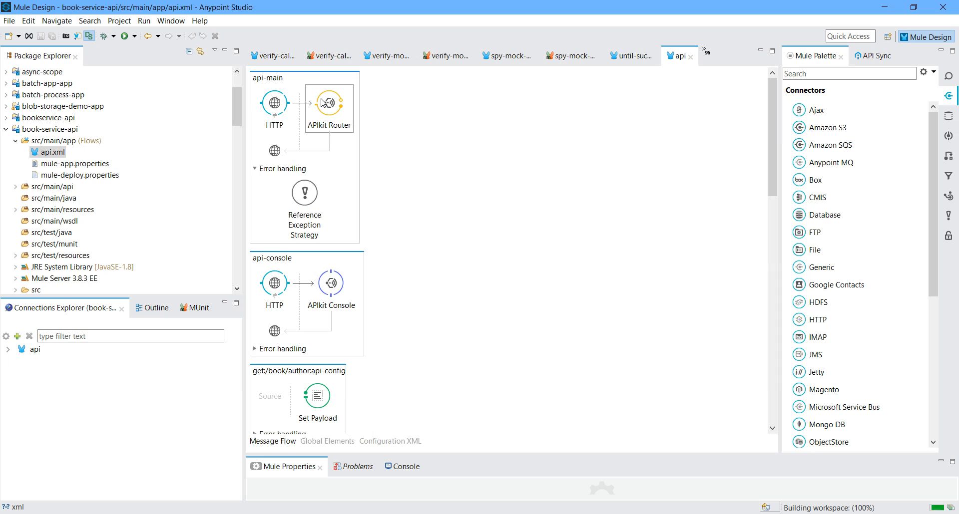
scroll(409, 229, down, 10)
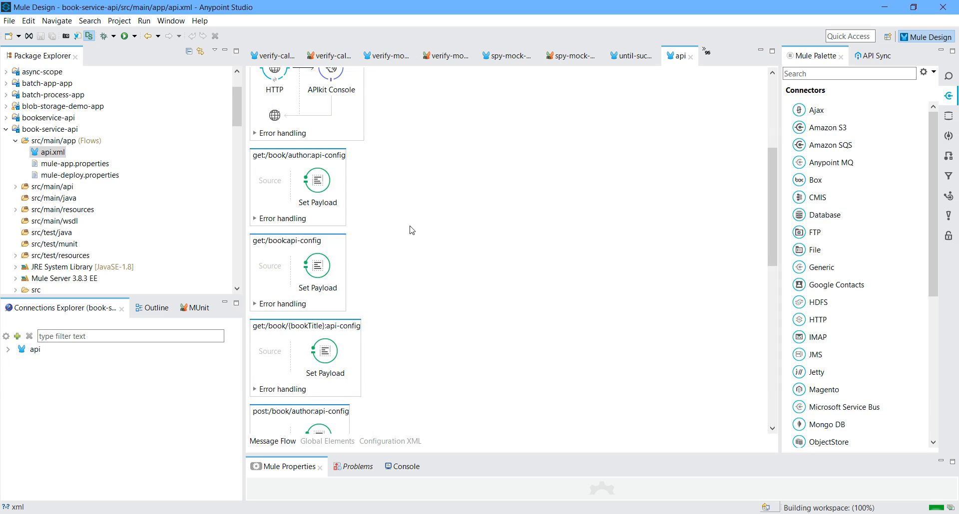
scroll(410, 230, up, 10)
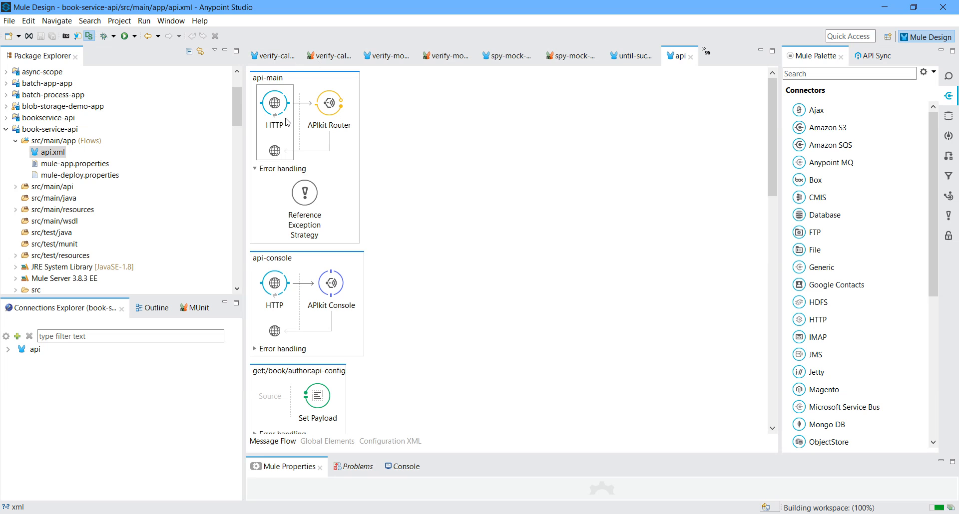
Compare the generated get and post flows in api.xml with the /book resources and methods shown in API designer
scroll(327, 320, down, 10)
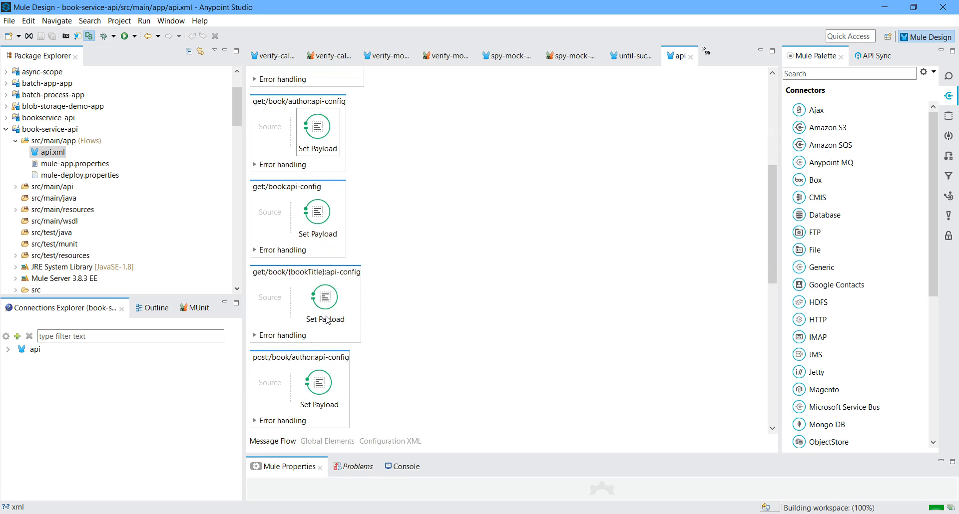
scroll(327, 320, down, 12)
scroll(309, 319, up, 12)
scroll(300, 317, up, 6)
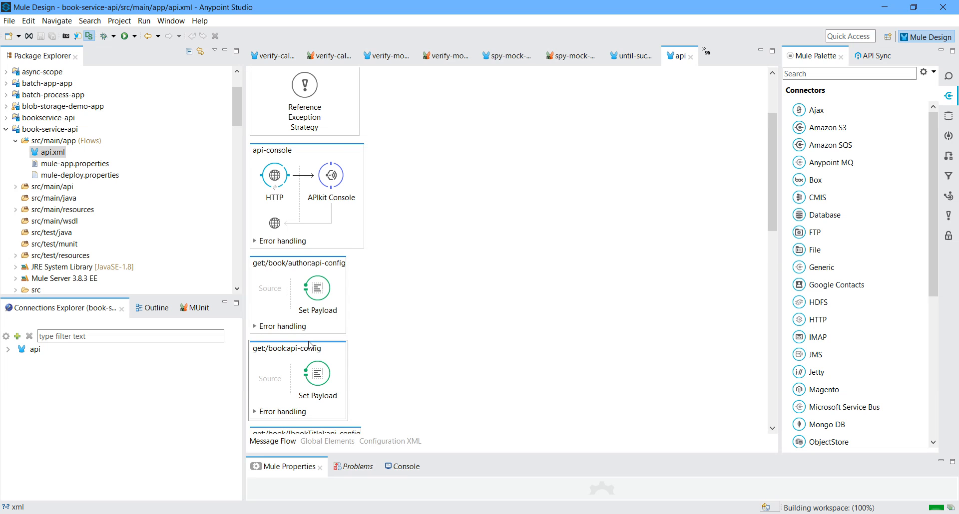
scroll(310, 345, down, 6)
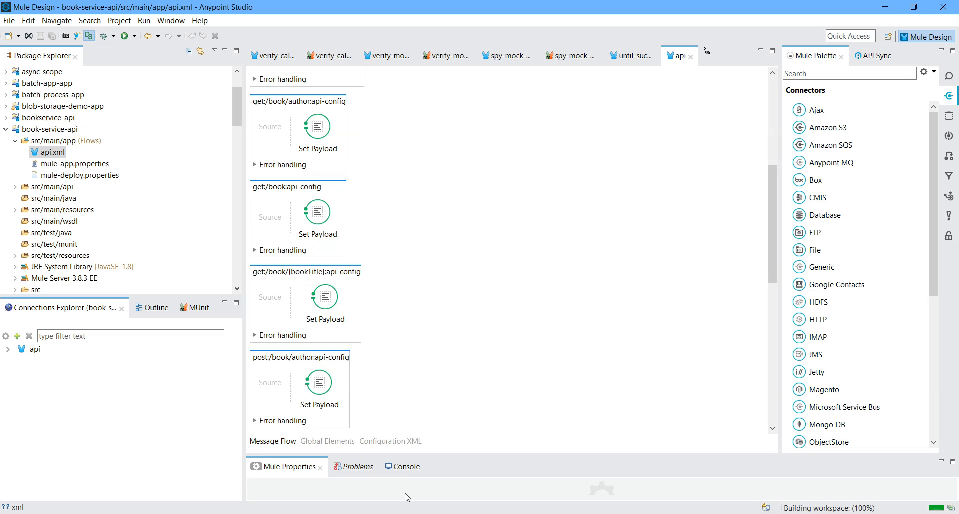
key(alt+Tab)
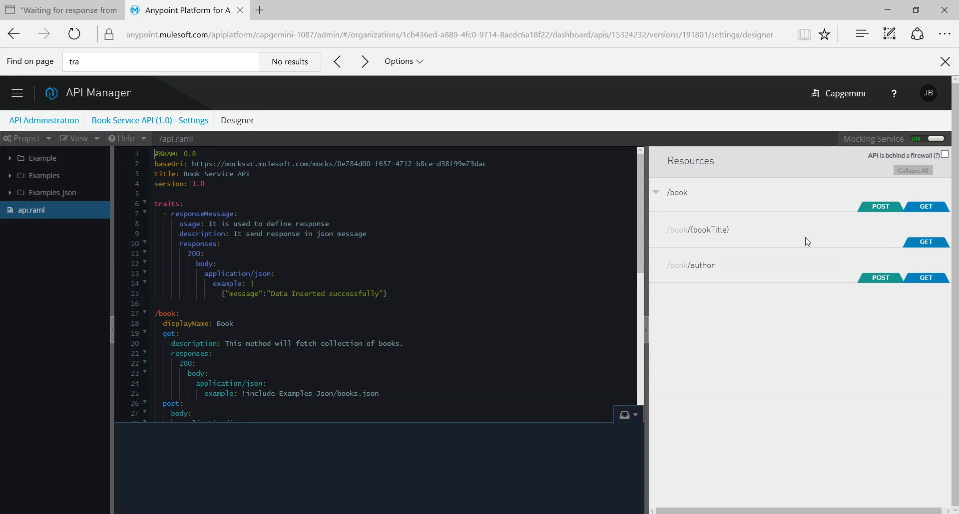
key(alt+Tab)
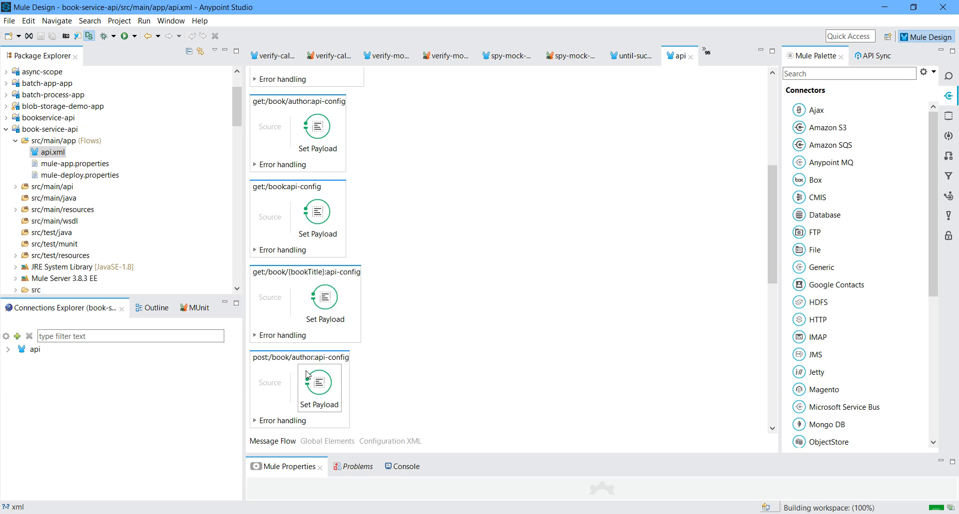
key(alt+Tab)
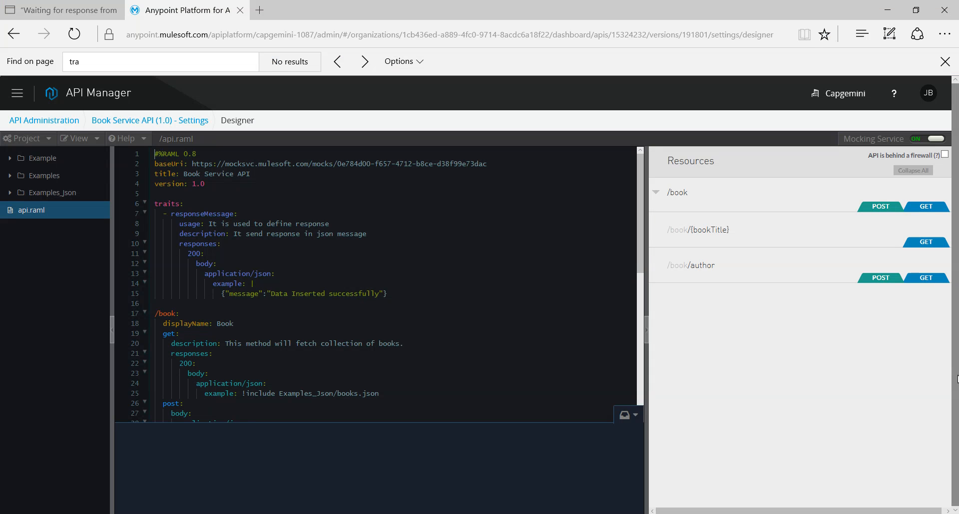
click(887, 10)
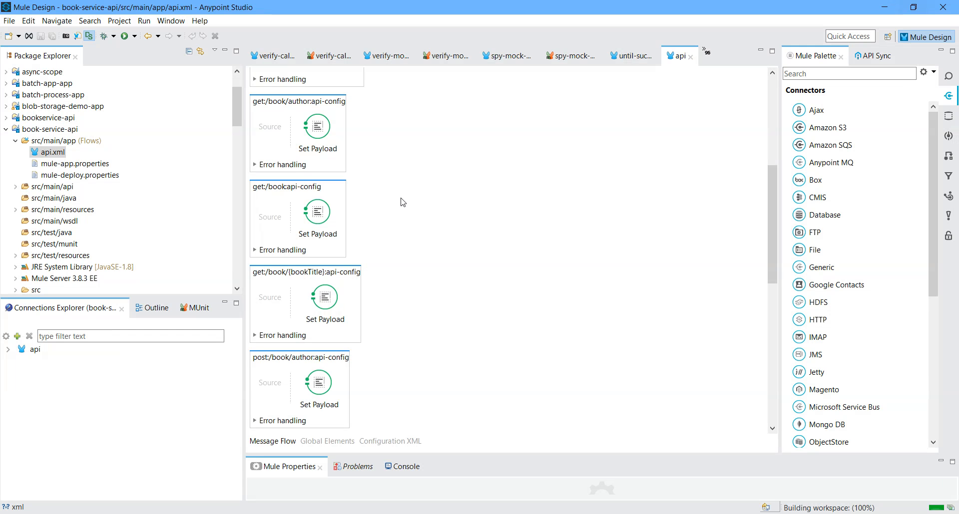
Show the API Sync view and widen it beside the flow canvas
click(874, 59)
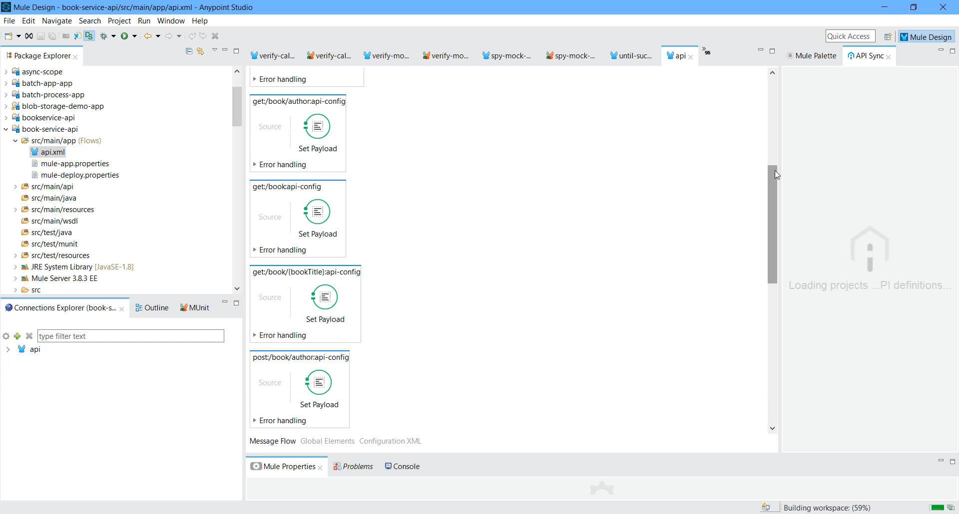
drag(778, 166, 641, 150)
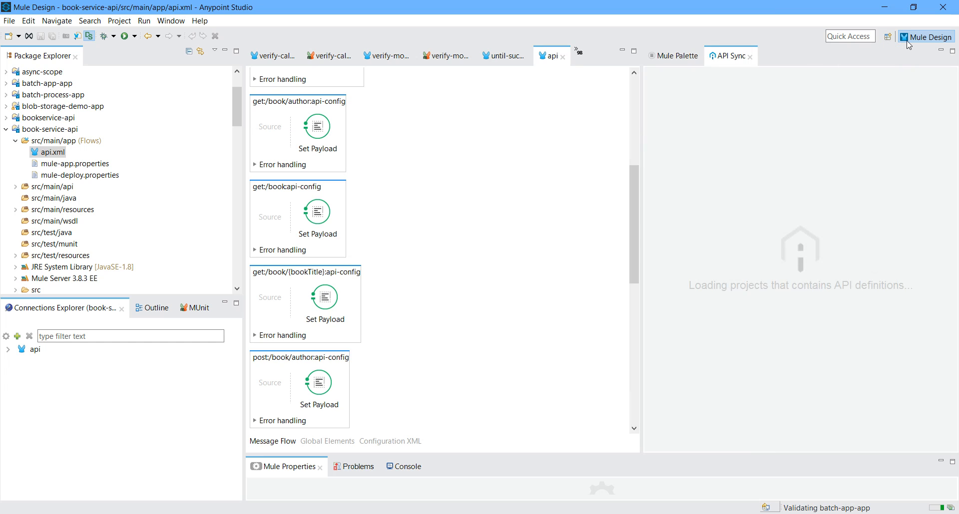
click(676, 57)
click(732, 56)
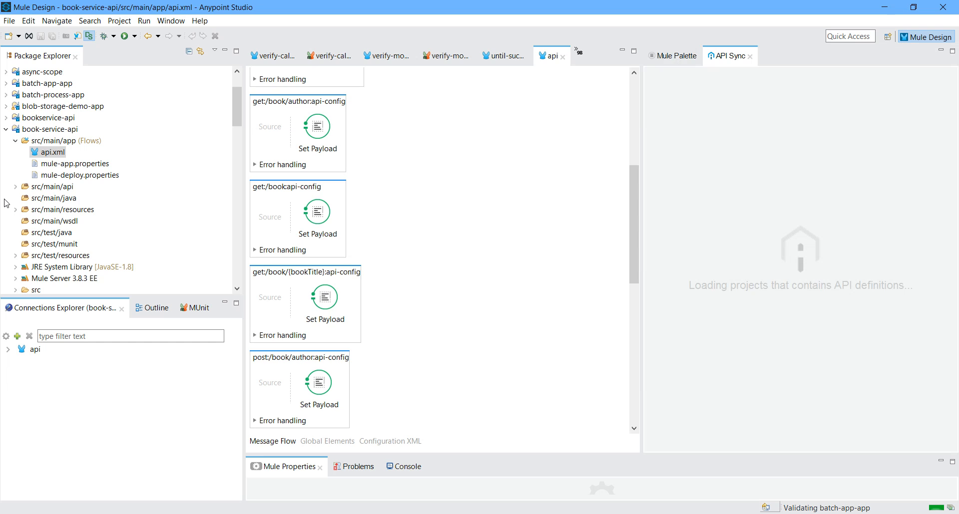
Open api.raml from src/main/api and expand book-service-api in API Sync to reach its api.raml
click(16, 187)
click(51, 198)
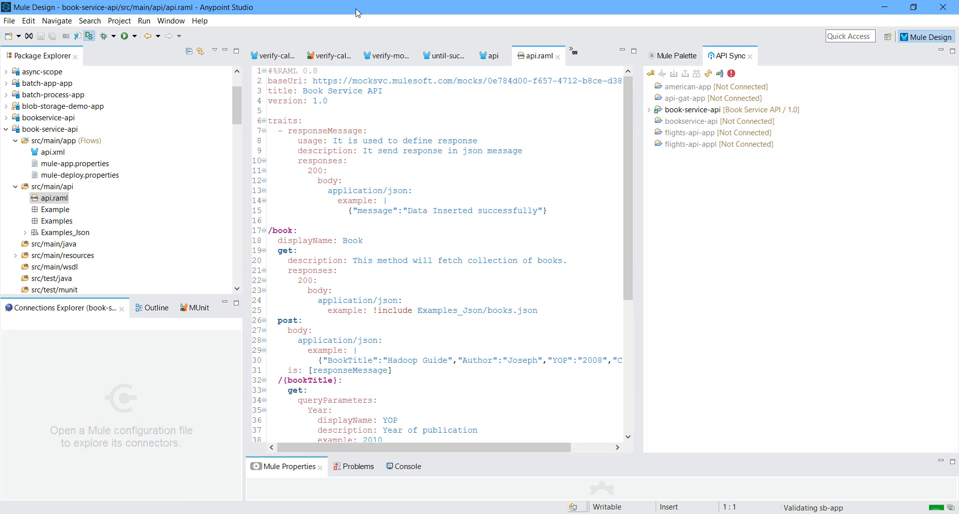
click(648, 109)
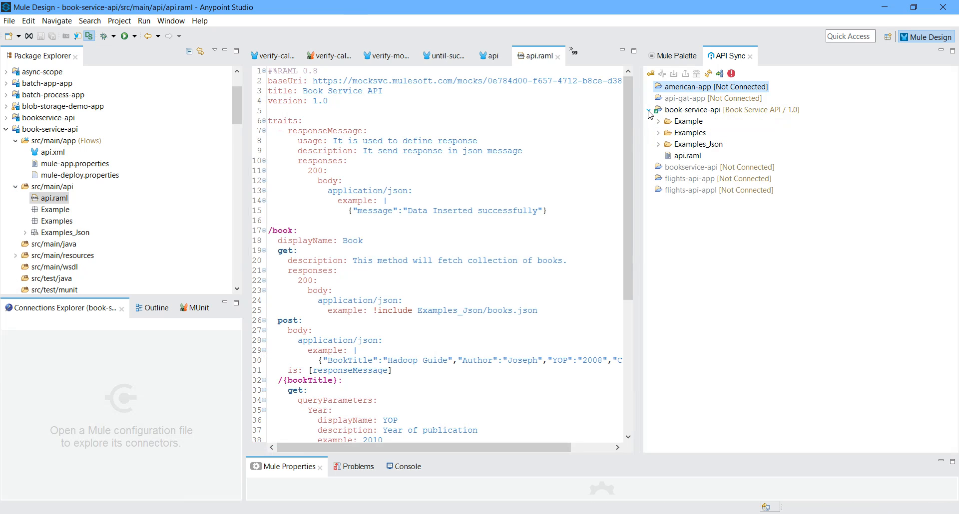
click(681, 156)
double_click(681, 157)
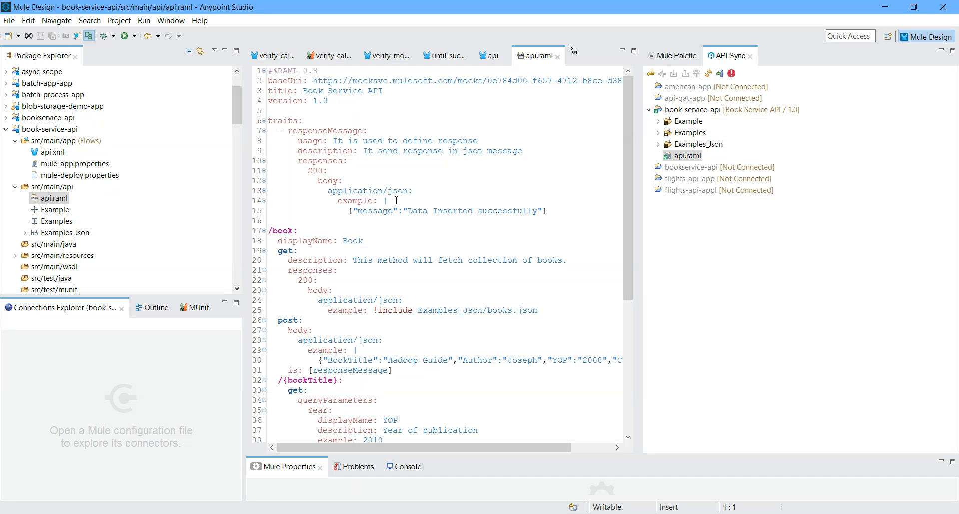
Change the responseMessage example in api.raml to "Data Inserted and Added successfully" and save the file
click(477, 210)
text(and)
click(392, 201)
text(a)
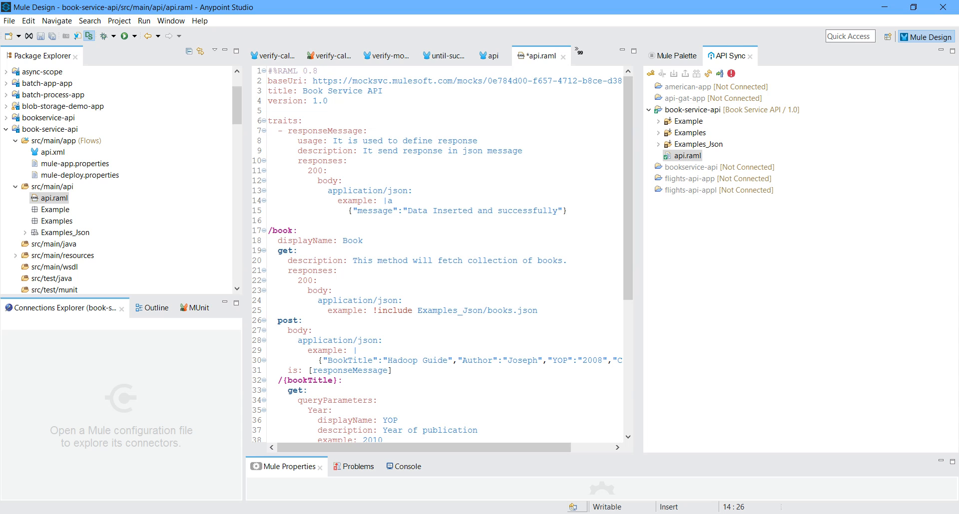
key(BackSpace)
key(BackSpace)
text(|)
click(491, 214)
text(Added)
click(706, 276)
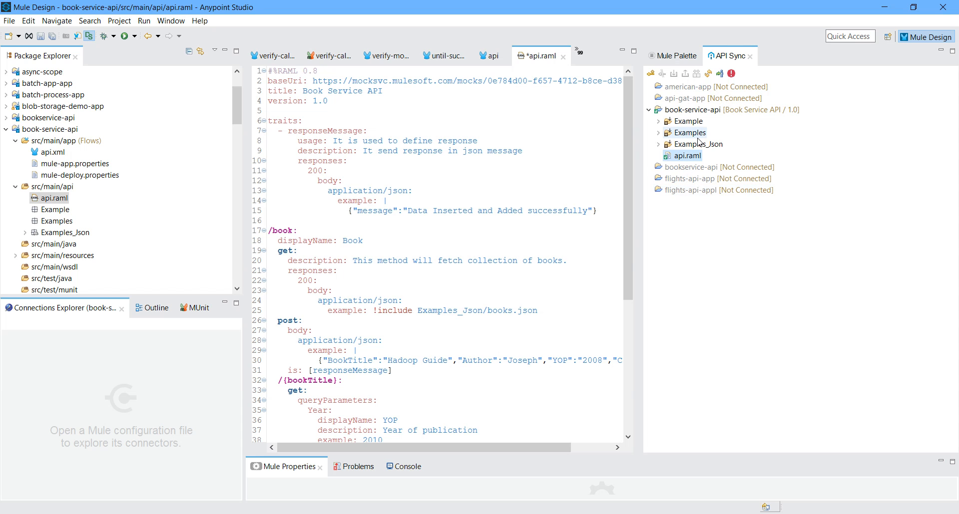
click(580, 177)
key(ctrl+s)
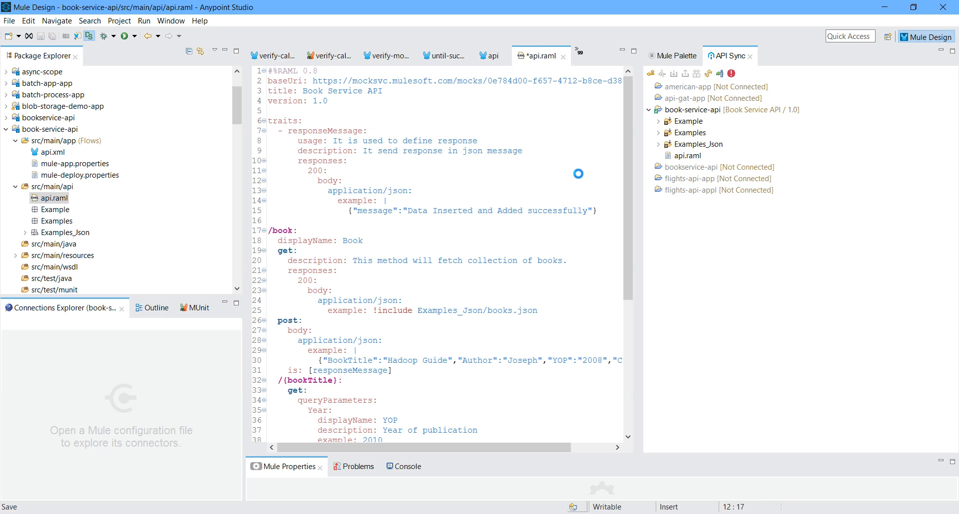
Upload the changed book-service-api definition to Anypoint Platform through API Sync, agreeing to overwrite the remote files
click(685, 74)
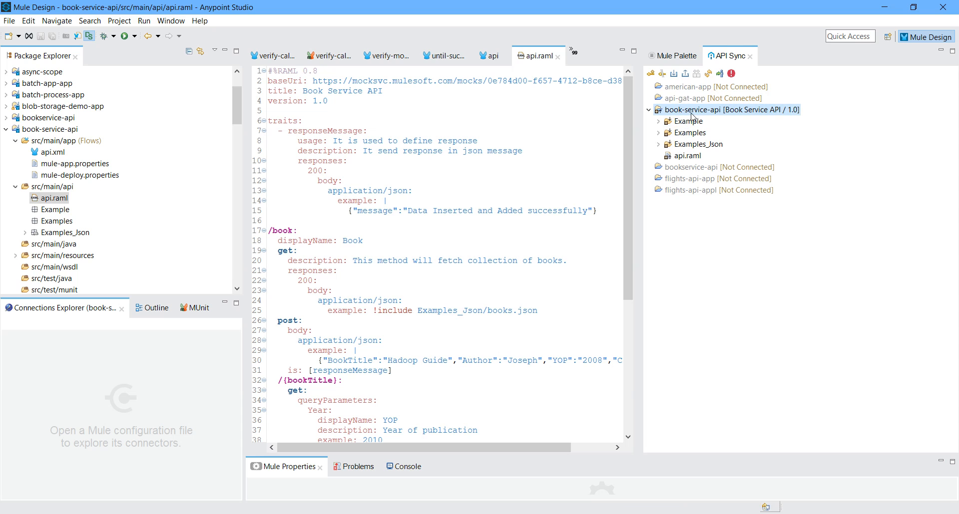
click(685, 74)
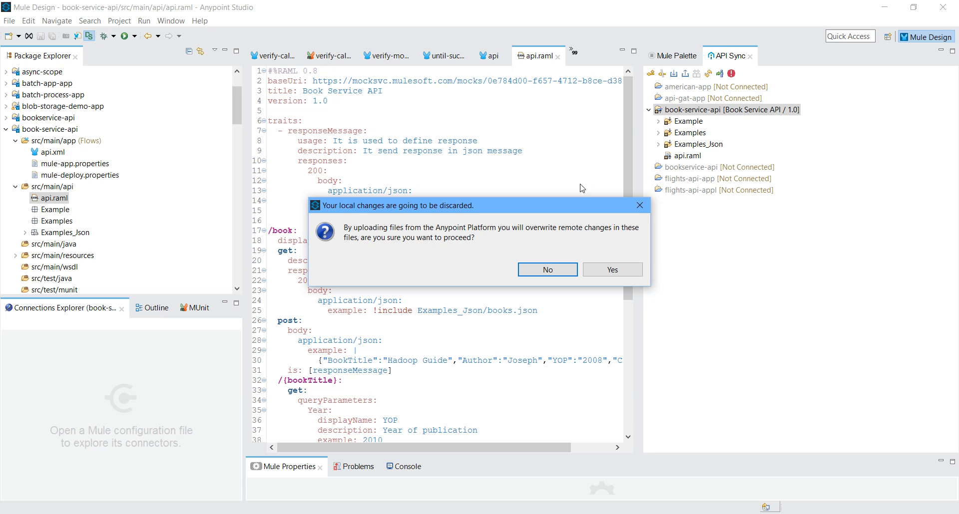
click(619, 272)
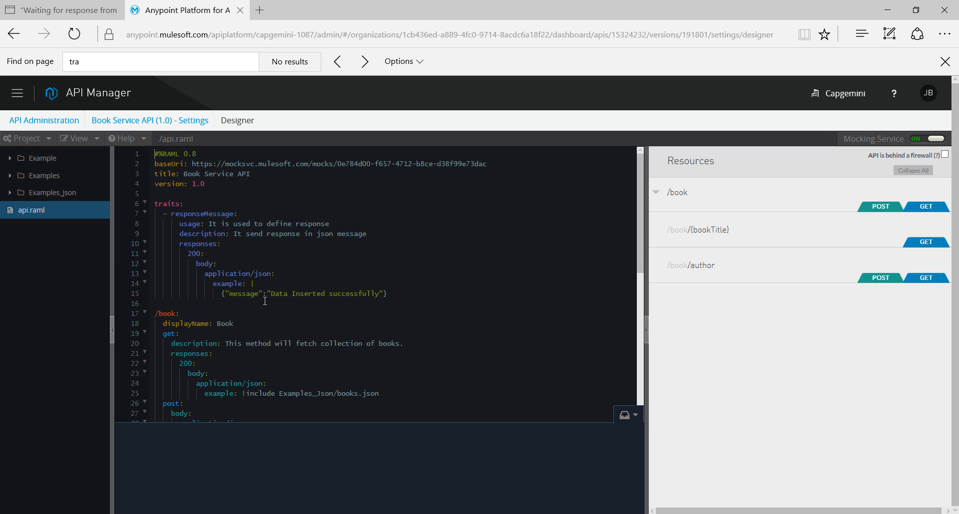
Switch to the browser, reopen Book Service API 1.0 from API Manager in API designer and check the responseMessage example on line 15
click(19, 93)
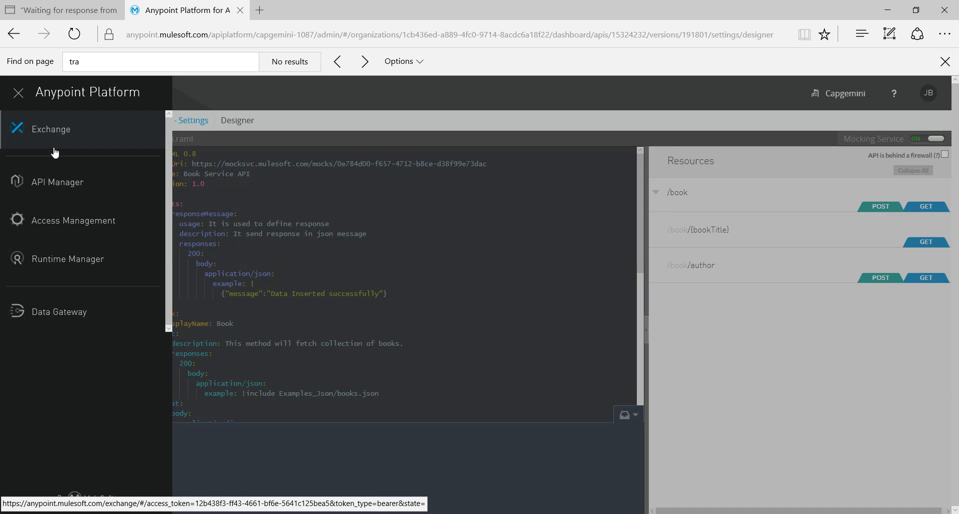
click(56, 183)
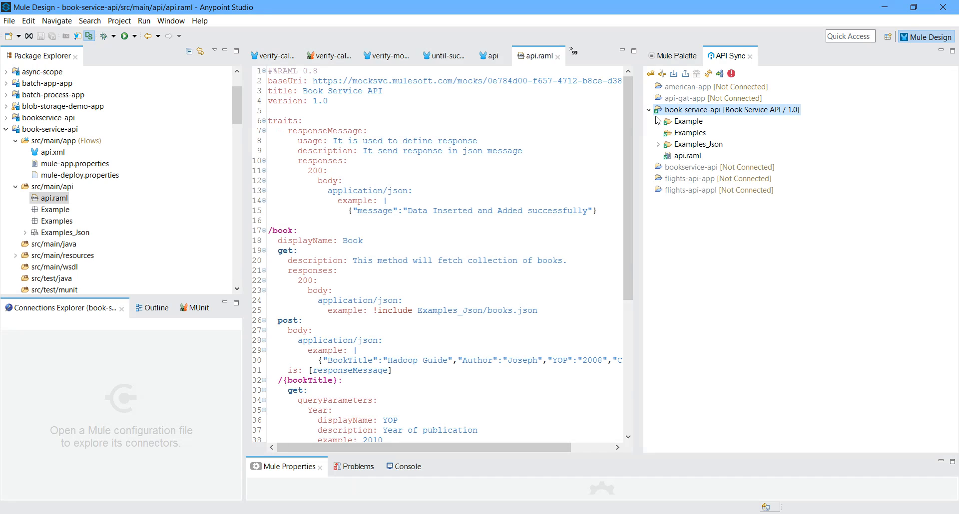
click(319, 513)
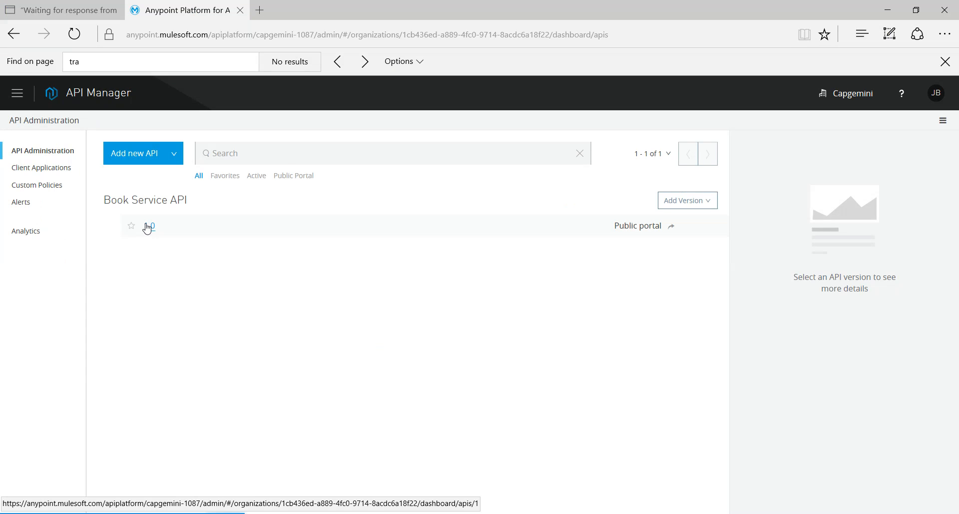
click(148, 227)
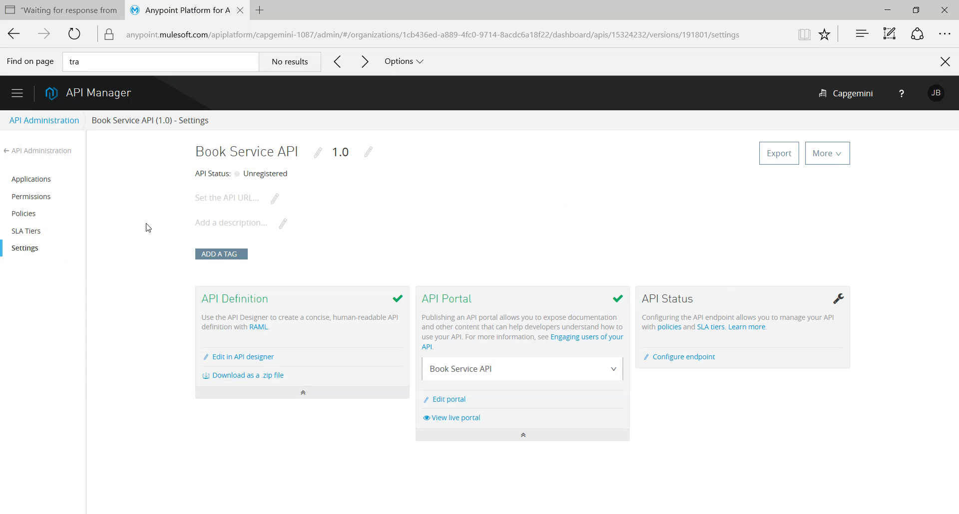
click(242, 357)
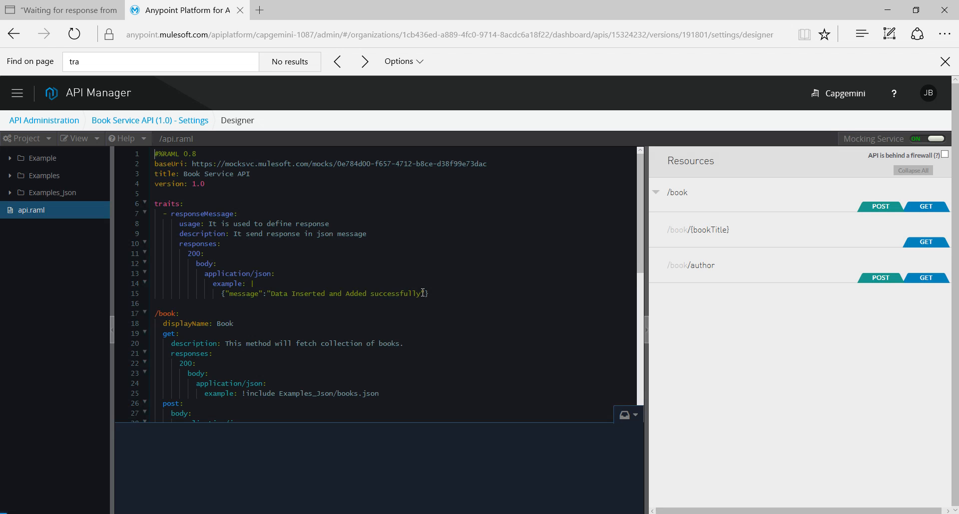
drag(421, 293, 250, 293)
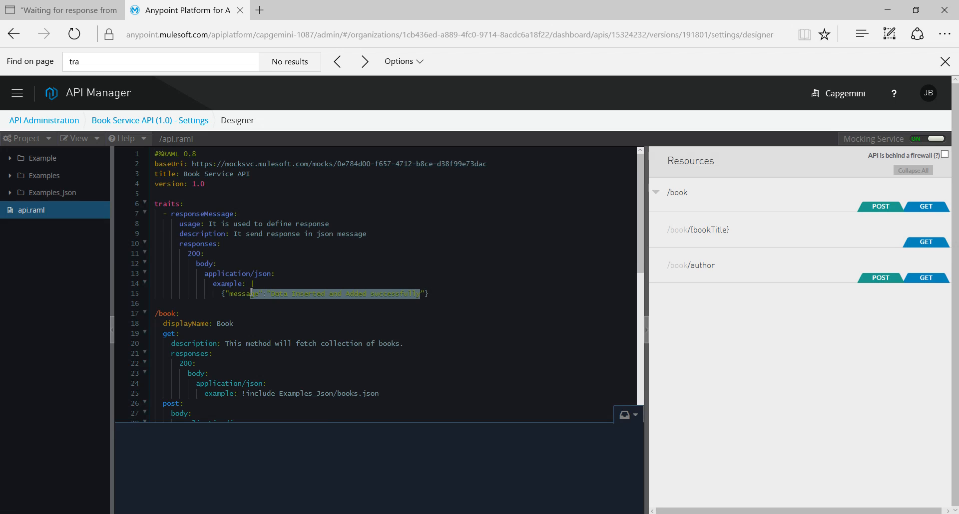